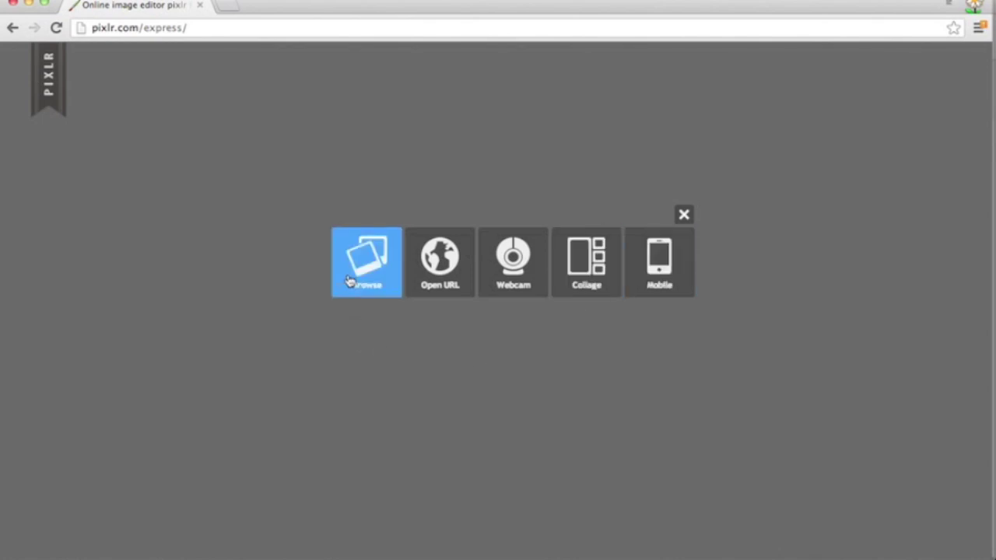
Step: Start a new photo collage from the Pixlr Express start screen
{"action": "left_click", "coordinate": [598, 287]}
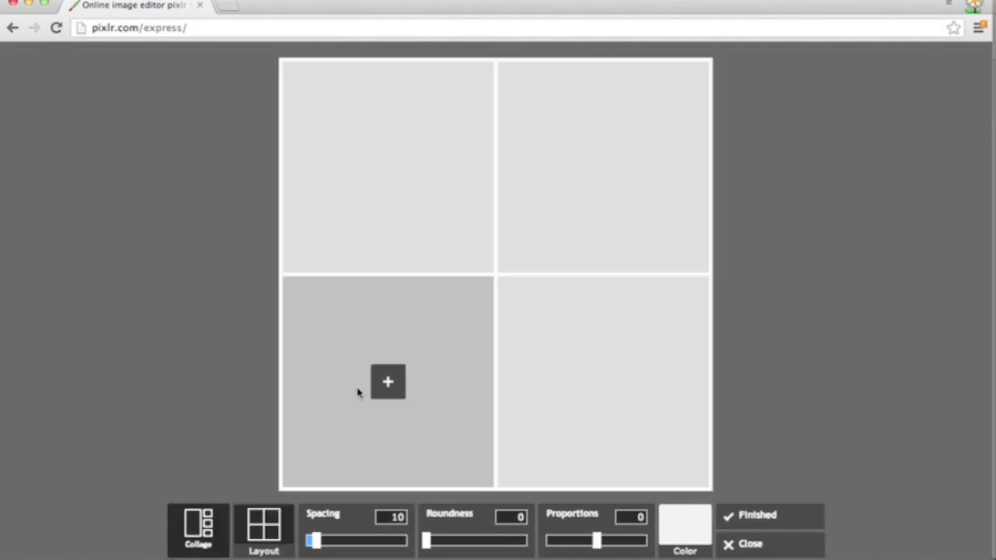
Step: Make the collage two side-by-side cells at proportions -50, then add a photo to the left cell
{"action": "left_click", "coordinate": [264, 531]}
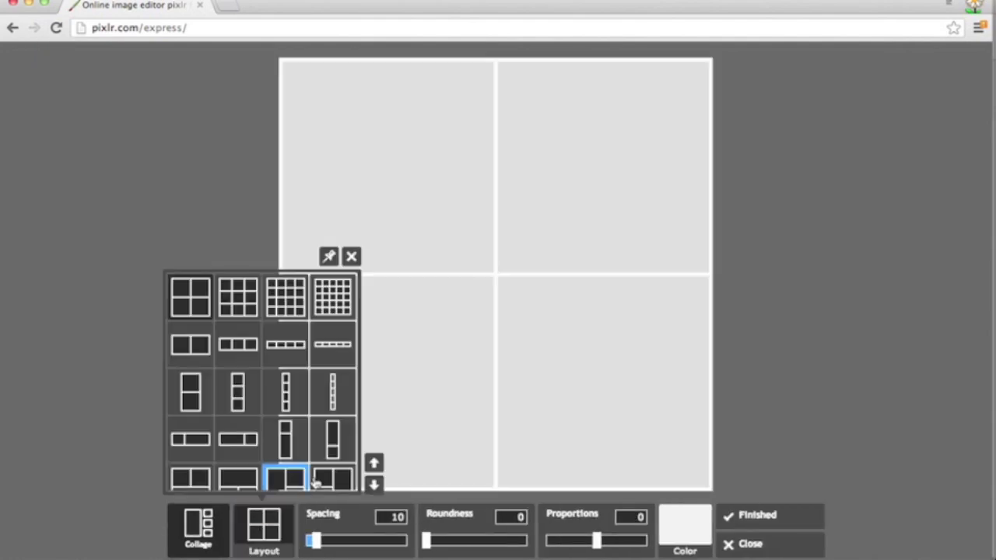
{"action": "left_click_drag", "start_coordinate": [375, 485], "coordinate": [375, 486]}
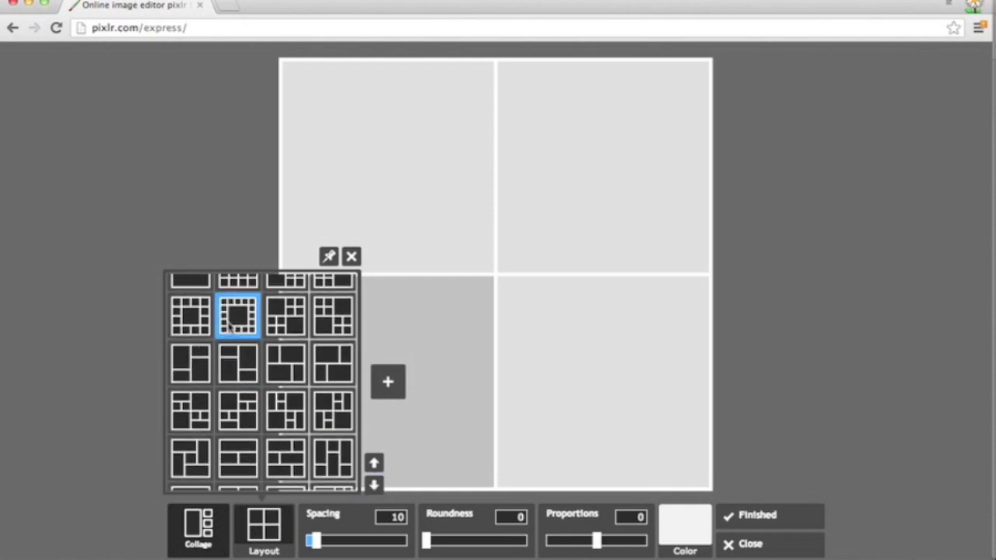
{"action": "left_click", "coordinate": [230, 325]}
{"action": "left_click", "coordinate": [259, 532]}
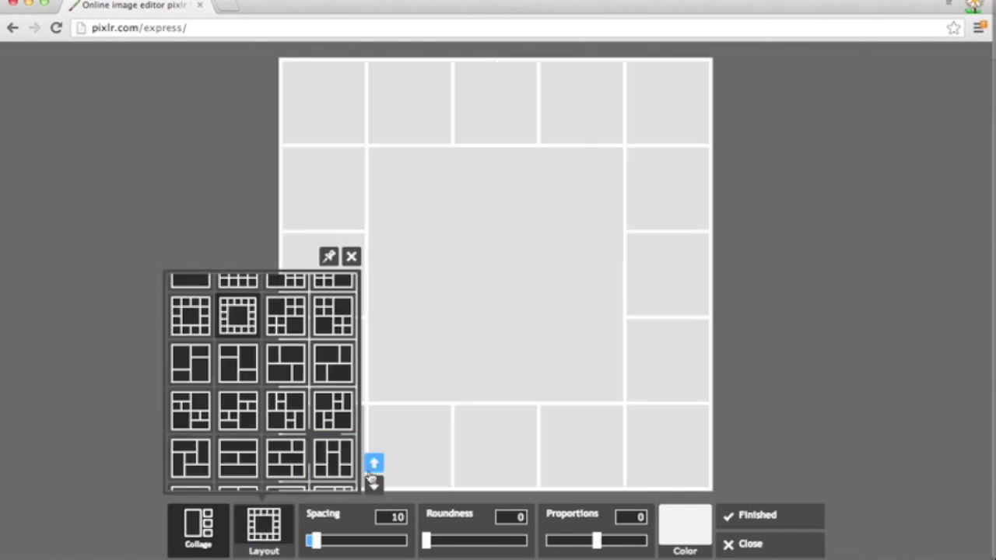
{"action": "left_click_drag", "start_coordinate": [375, 464], "coordinate": [375, 465]}
{"action": "left_click", "coordinate": [196, 342]}
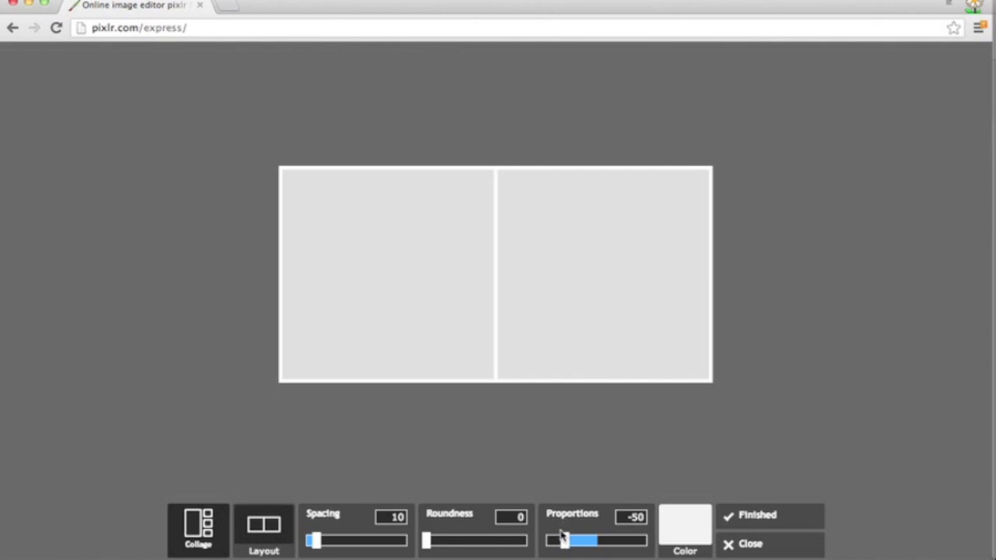
{"action": "left_click", "coordinate": [395, 272]}
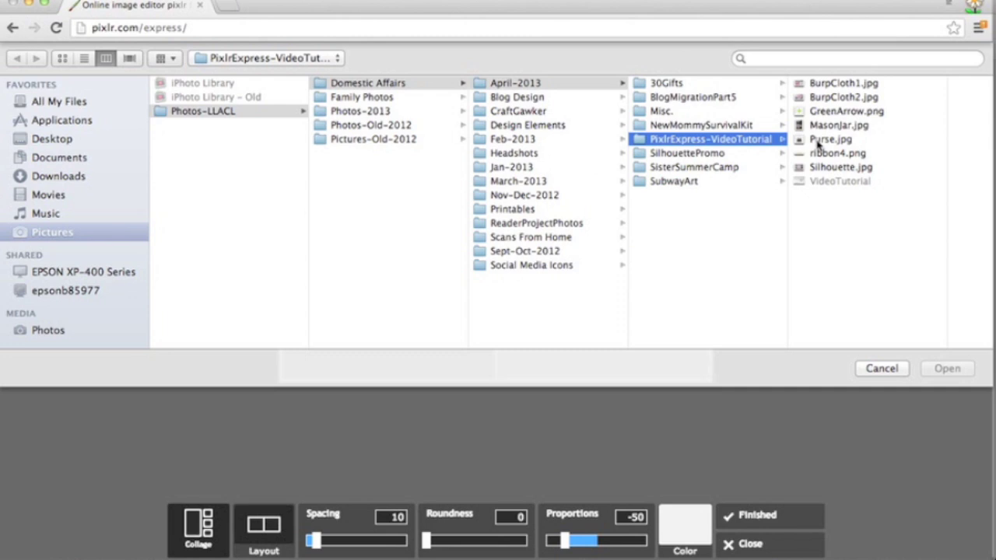
Step: Load BurpCloth1.jpg into the left cell, shift it right, and open it for editing
{"action": "left_click", "coordinate": [831, 84]}
{"action": "left_click", "coordinate": [962, 369]}
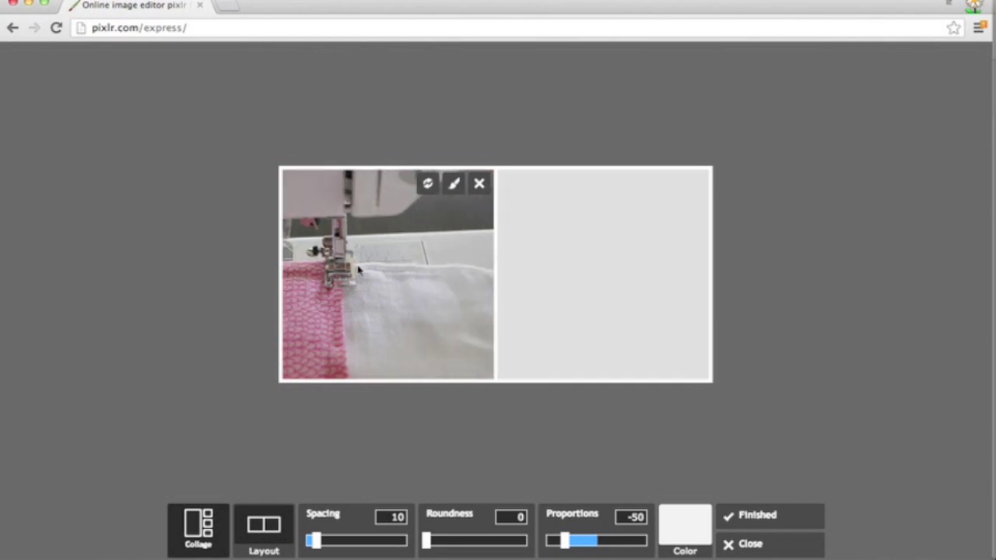
{"action": "left_click_drag", "start_coordinate": [358, 269], "coordinate": [404, 272]}
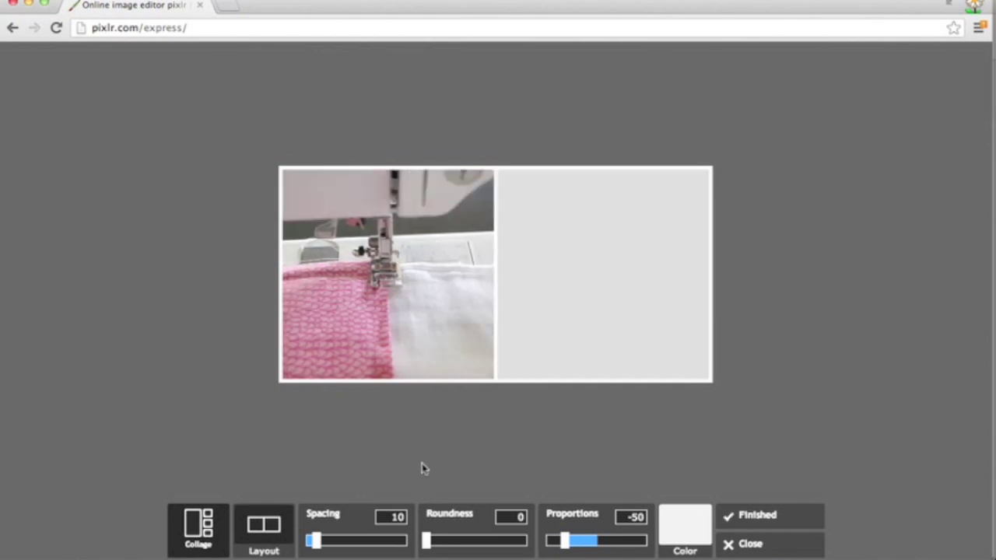
{"action": "mouse_move", "coordinate": [482, 226]}
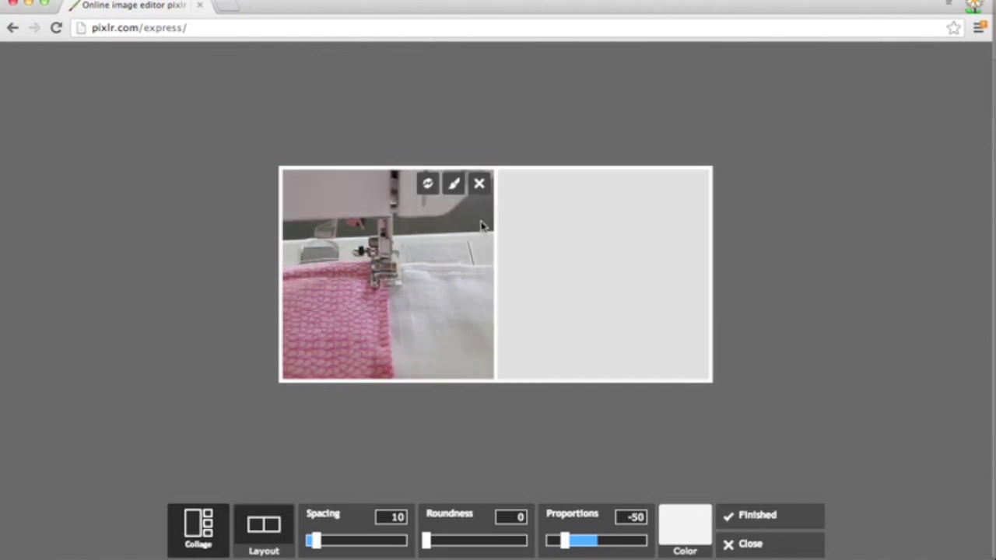
{"action": "left_click", "coordinate": [455, 185]}
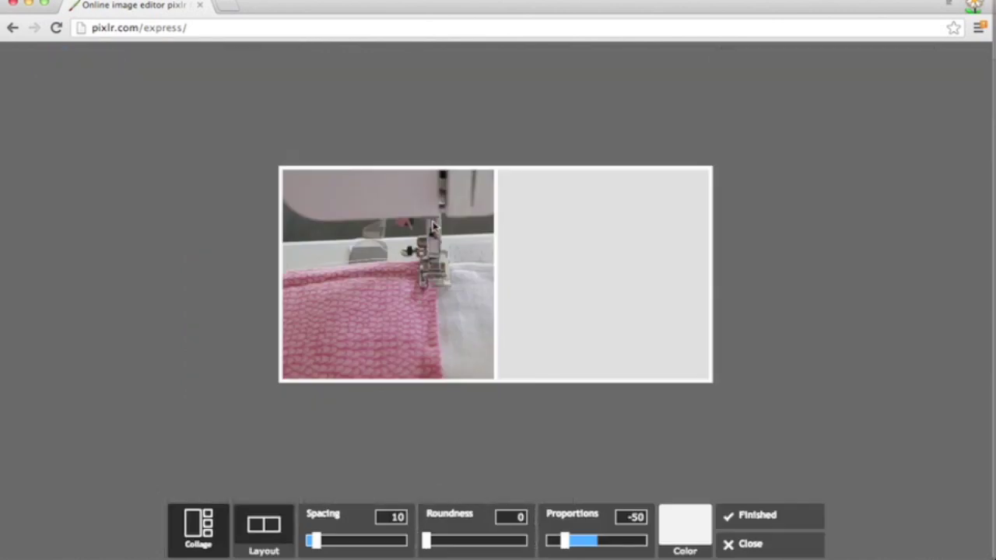
{"action": "left_click_drag", "start_coordinate": [436, 227], "coordinate": [396, 225]}
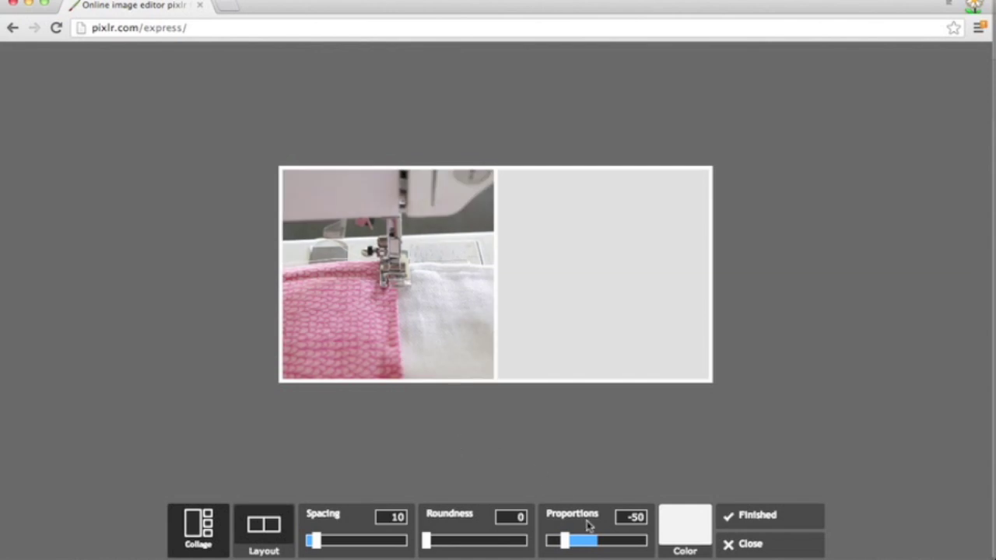
Step: Give the collage a pink border colour
{"action": "left_click", "coordinate": [691, 537]}
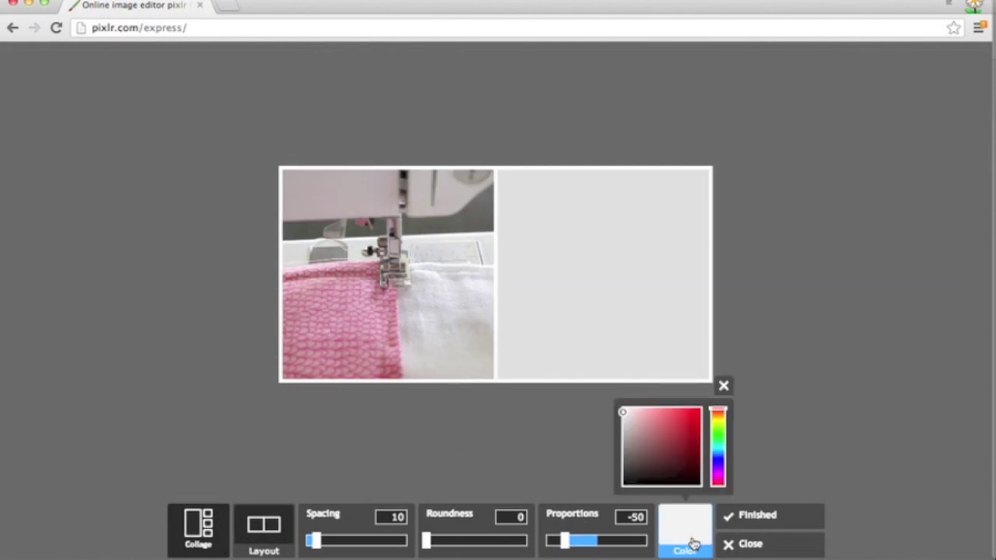
{"action": "left_click_drag", "start_coordinate": [625, 413], "coordinate": [656, 424]}
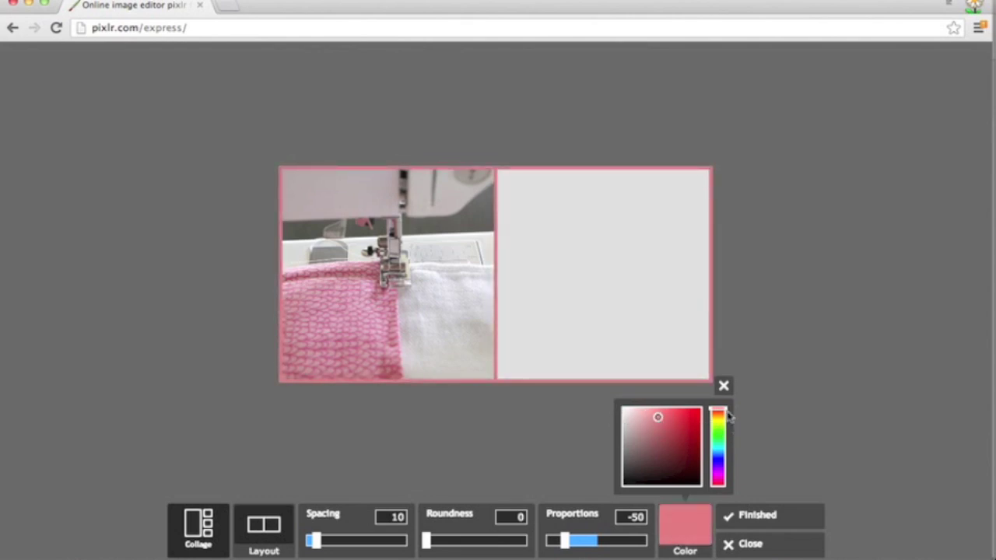
{"action": "left_click", "coordinate": [723, 385]}
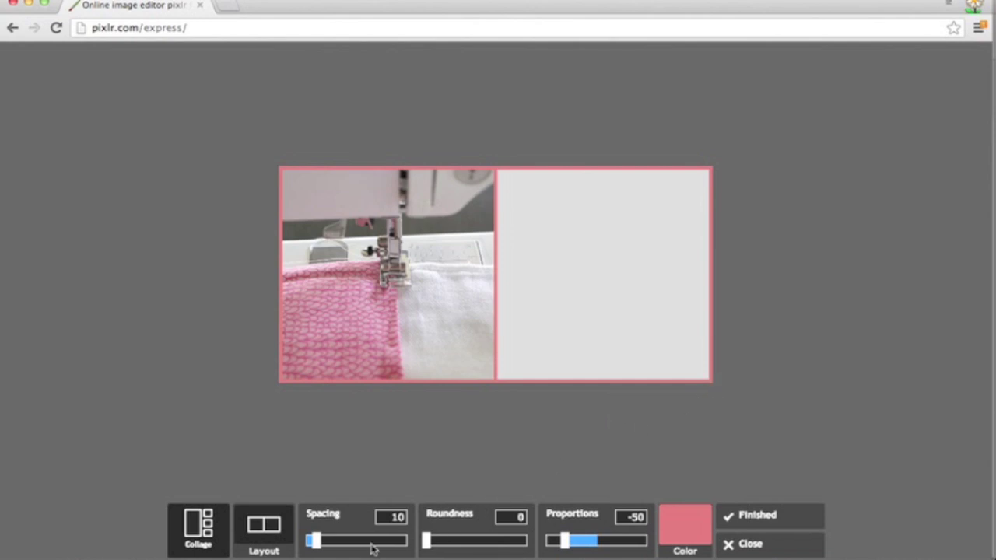
Step: Set collage spacing to 7 and roundness to 42, then leave the collage editor
{"action": "left_click_drag", "start_coordinate": [316, 542], "coordinate": [335, 544]}
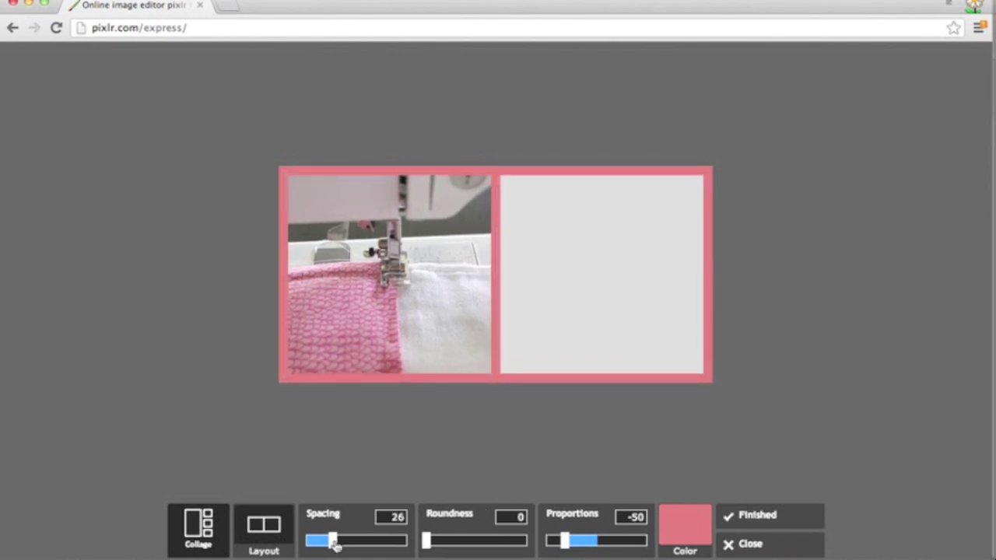
{"action": "left_click_drag", "start_coordinate": [428, 550], "coordinate": [449, 551]}
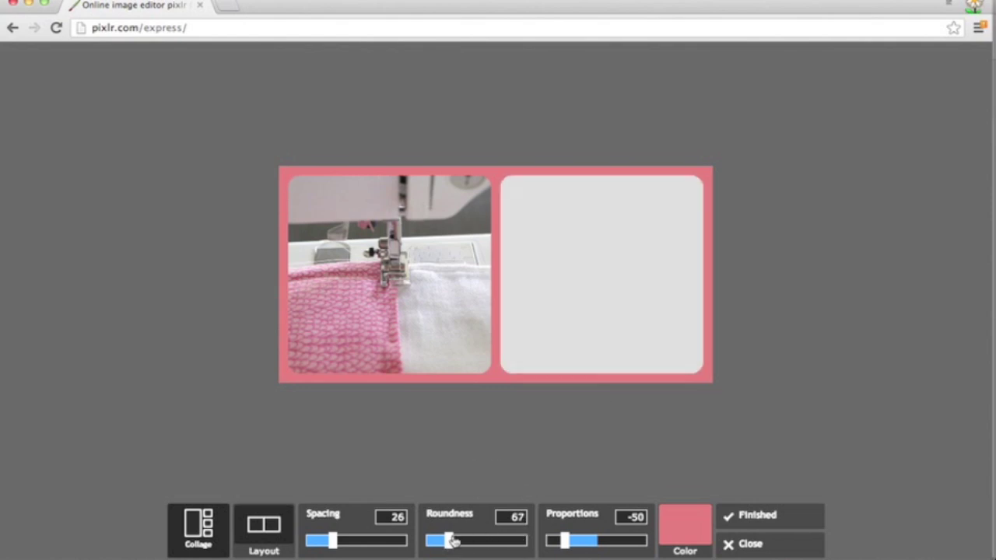
{"action": "left_click_drag", "start_coordinate": [452, 541], "coordinate": [439, 541]}
{"action": "left_click_drag", "start_coordinate": [345, 543], "coordinate": [323, 543]}
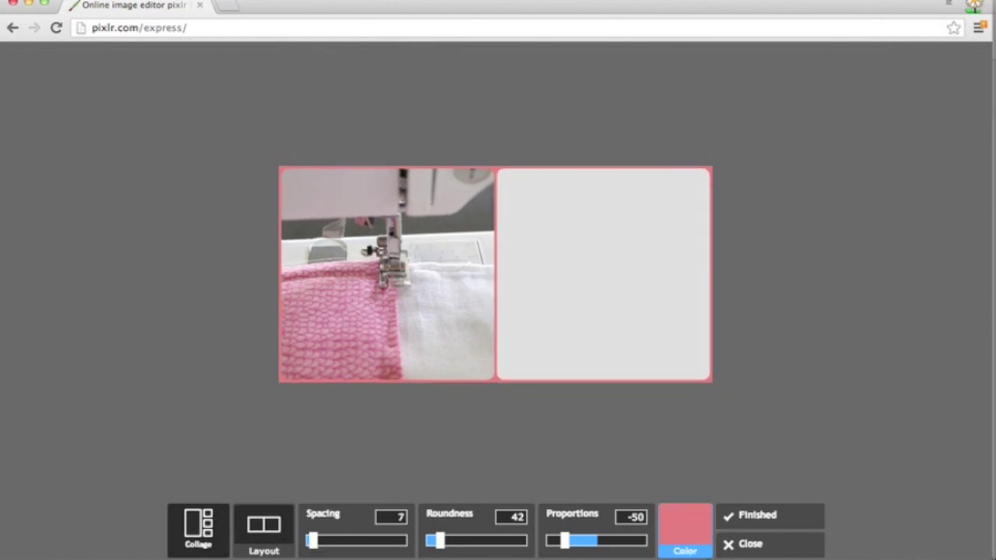
{"action": "left_click", "coordinate": [749, 544]}
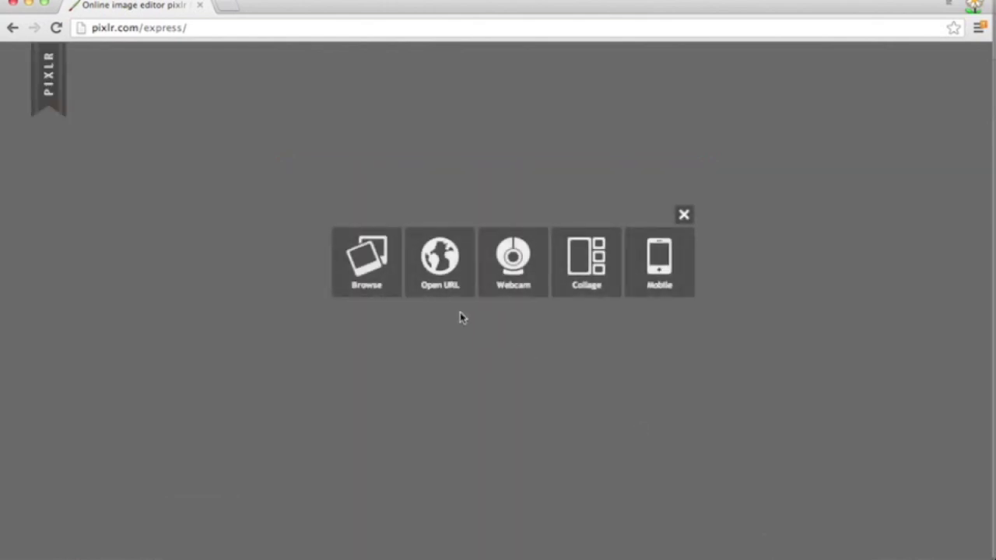
Step: Open MasonJar.jpg from the computer in the photo editor
{"action": "left_click", "coordinate": [372, 290]}
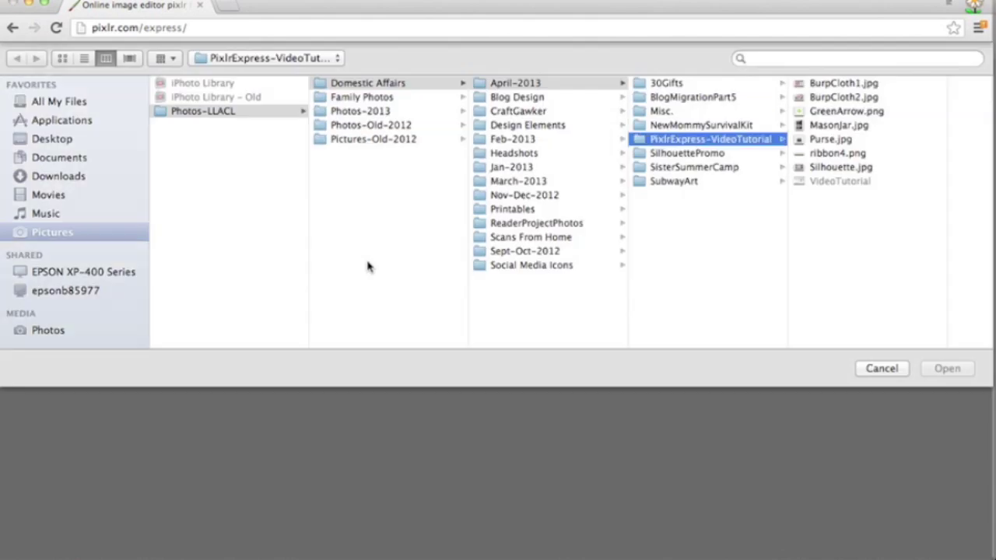
{"action": "left_click", "coordinate": [839, 125]}
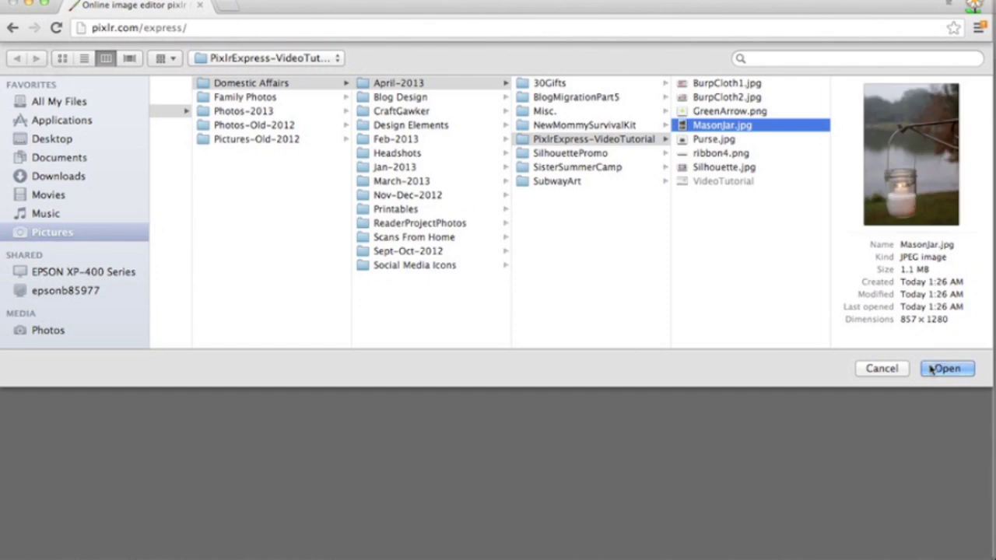
{"action": "left_click", "coordinate": [947, 369]}
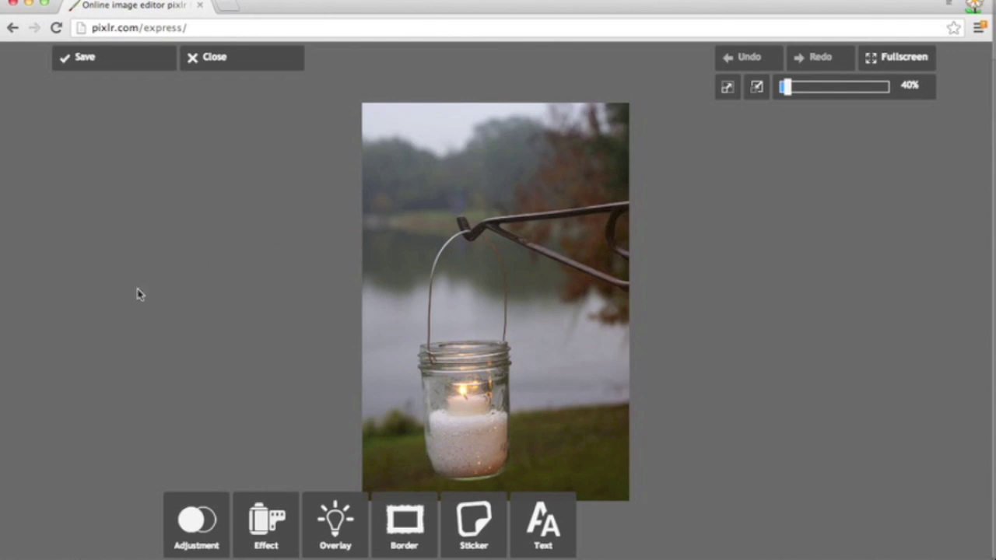
{"action": "left_click", "coordinate": [201, 528]}
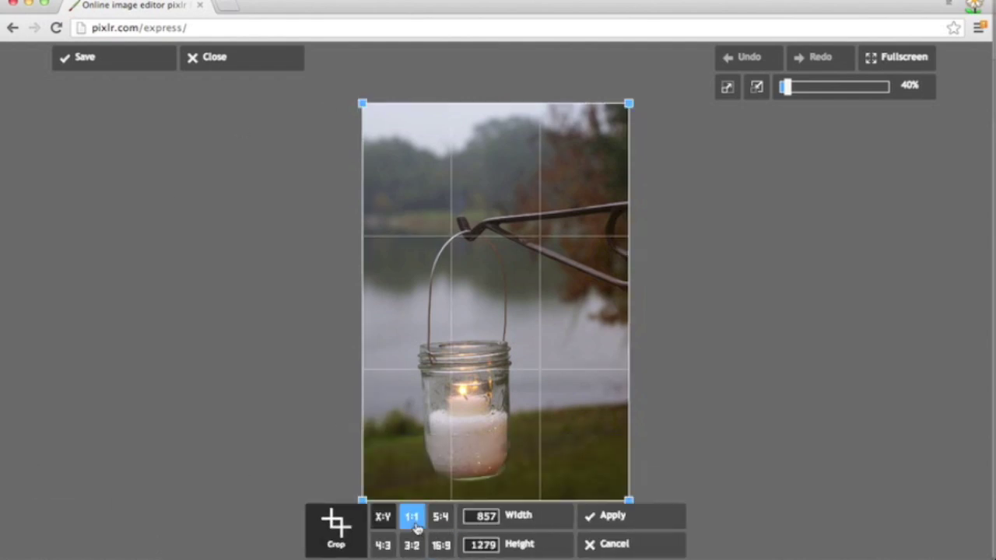
{"action": "left_click", "coordinate": [412, 517]}
{"action": "left_click_drag", "start_coordinate": [476, 224], "coordinate": [483, 267]}
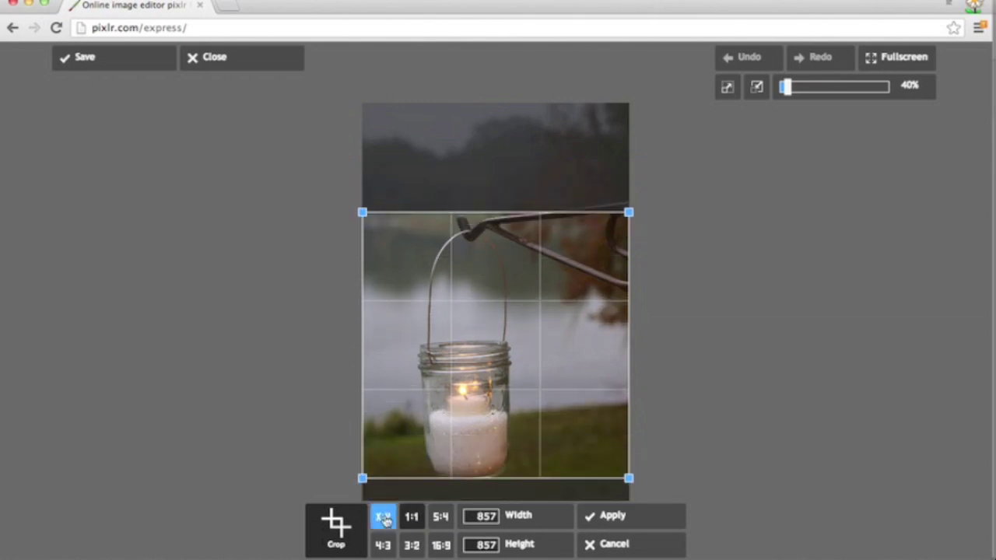
{"action": "left_click", "coordinate": [411, 545]}
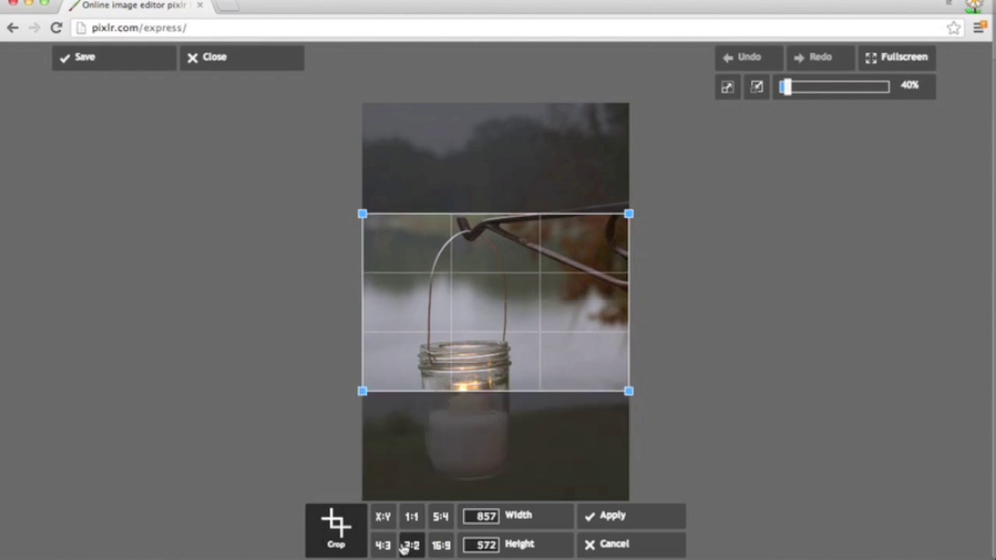
{"action": "left_click", "coordinate": [383, 545]}
{"action": "left_click", "coordinate": [440, 516]}
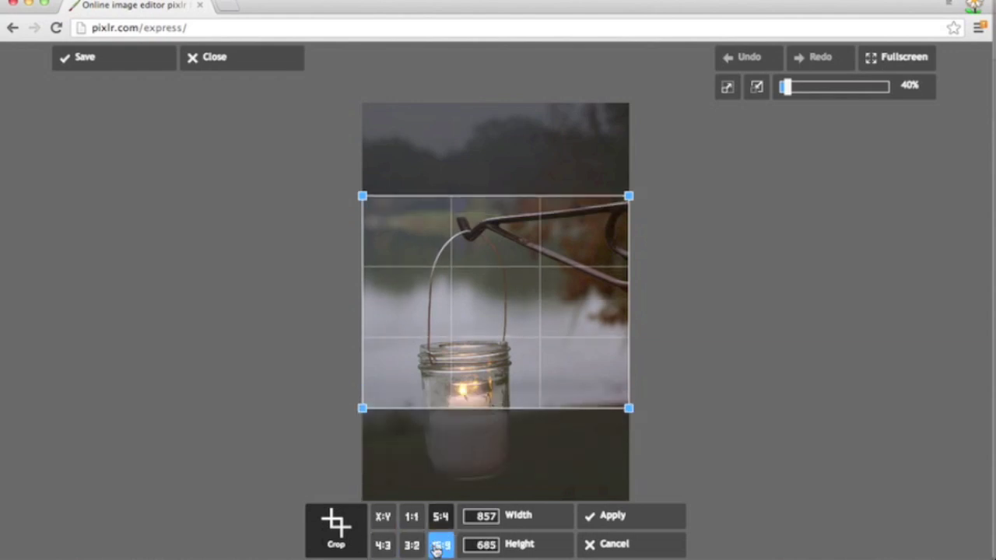
{"action": "left_click", "coordinate": [440, 545]}
{"action": "left_click", "coordinate": [383, 516]}
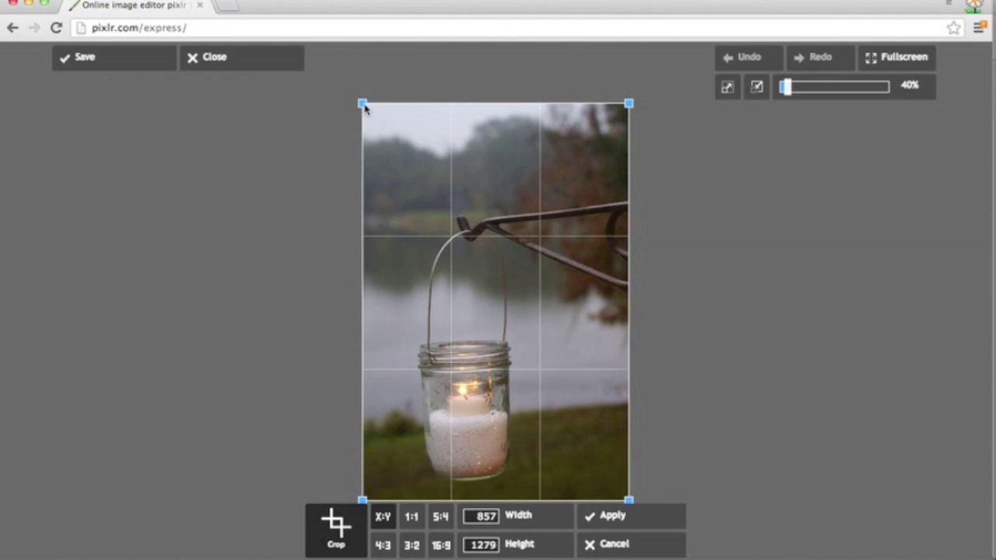
{"action": "left_click_drag", "start_coordinate": [362, 103], "coordinate": [379, 121]}
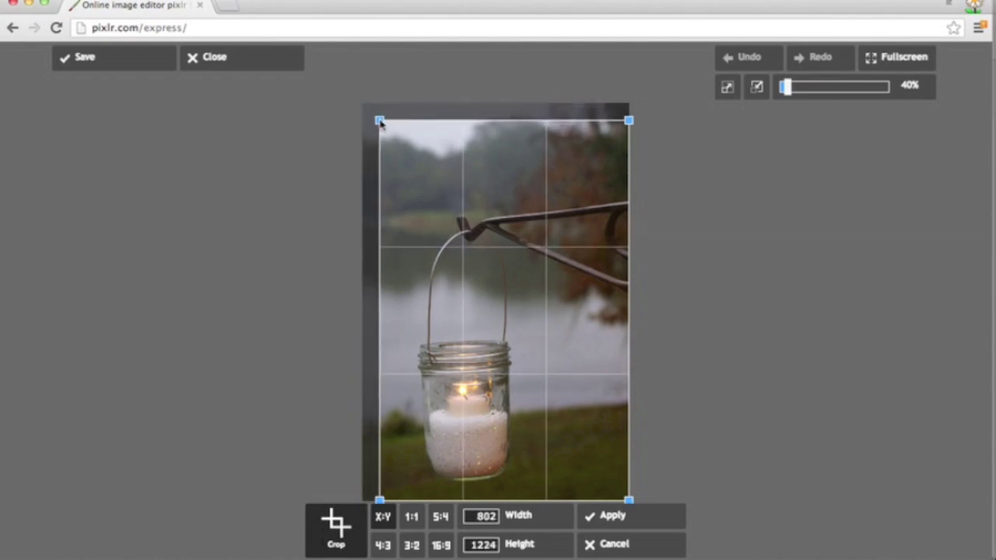
{"action": "left_click", "coordinate": [632, 528]}
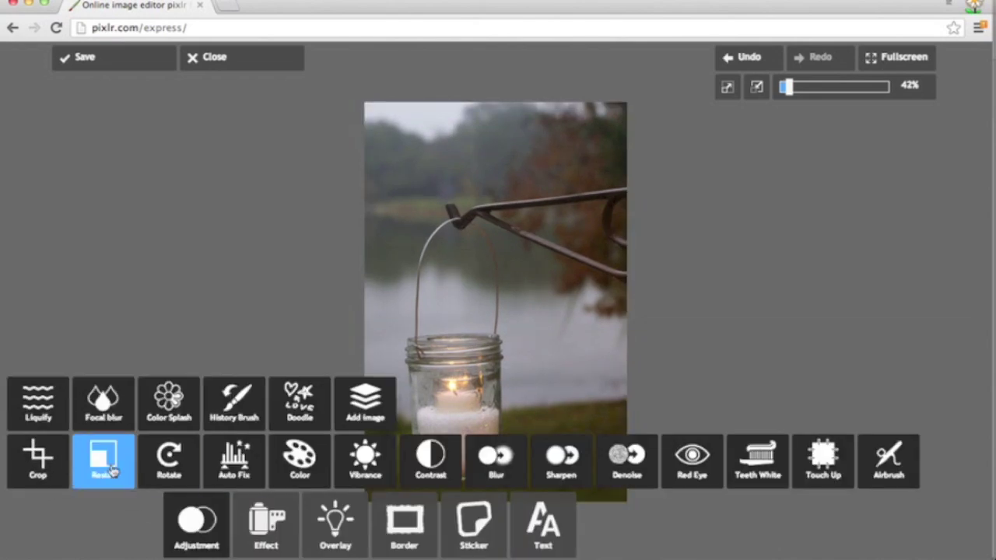
{"action": "left_click", "coordinate": [113, 471]}
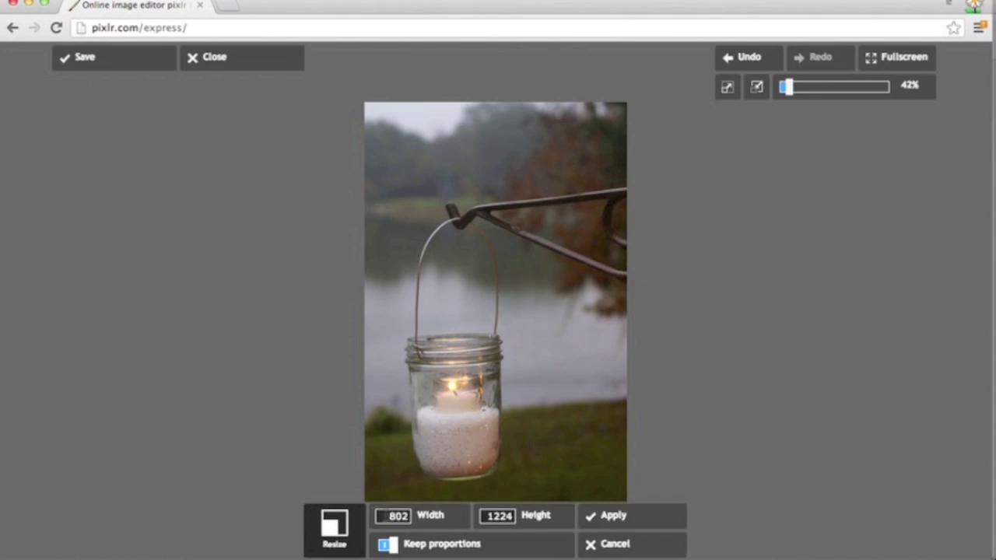
Step: Resize the candle photo to 750 × 1145 pixels, keeping proportions
{"action": "left_click", "coordinate": [393, 516]}
{"action": "type", "text": "7"}
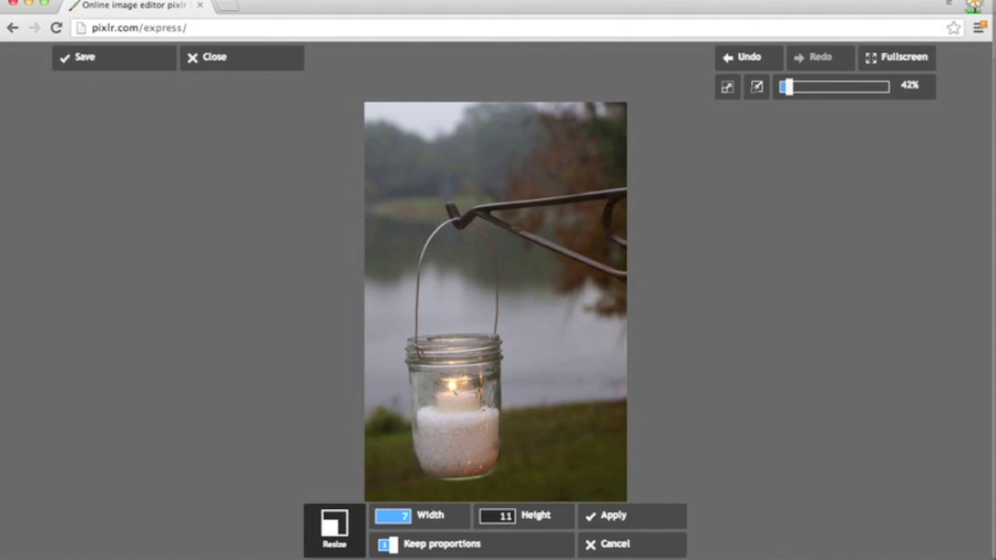
{"action": "type", "text": "50"}
{"action": "left_click", "coordinate": [506, 516]}
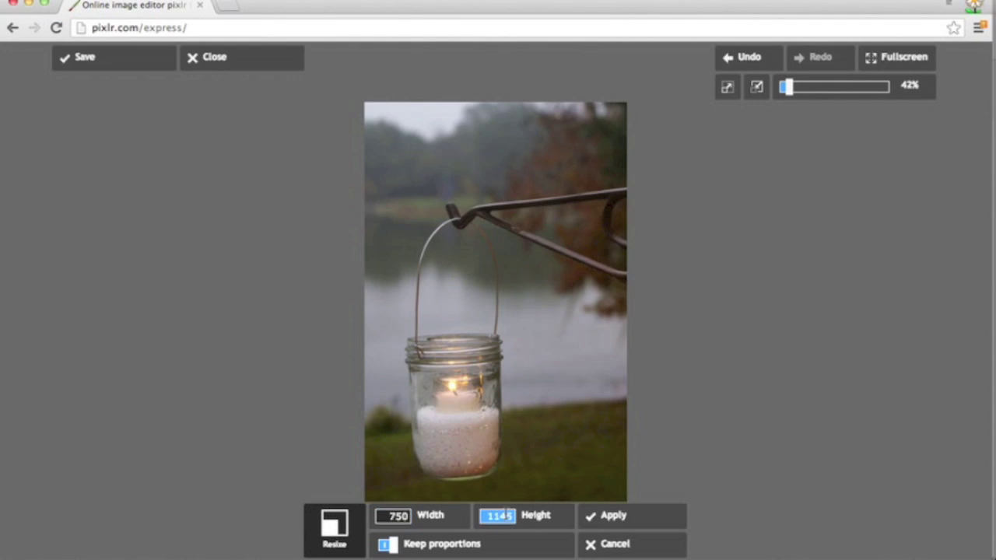
{"action": "left_click", "coordinate": [629, 517]}
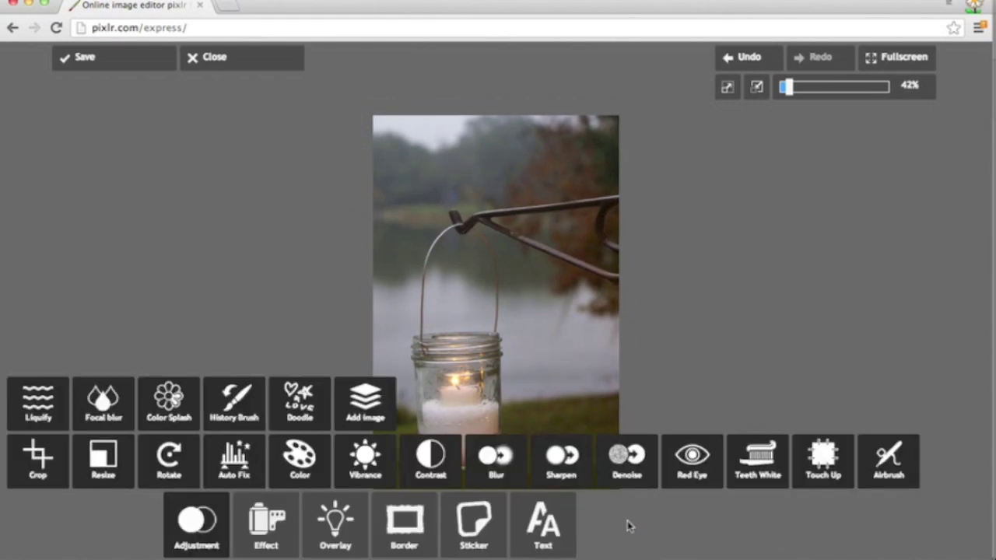
Step: Discard a trial Auto Fix and lower the photo's vibrance to about −22
{"action": "left_click", "coordinate": [237, 461]}
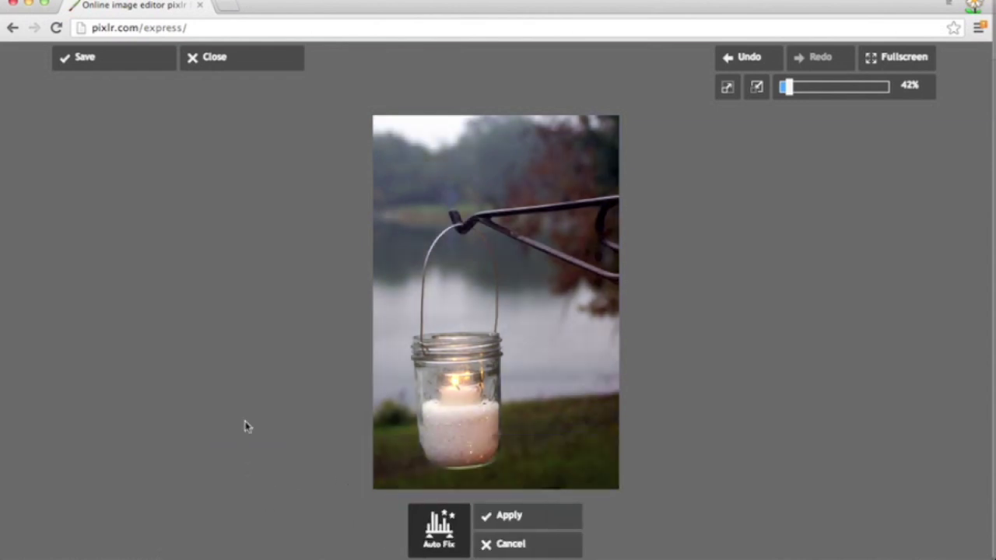
{"action": "left_click", "coordinate": [520, 545]}
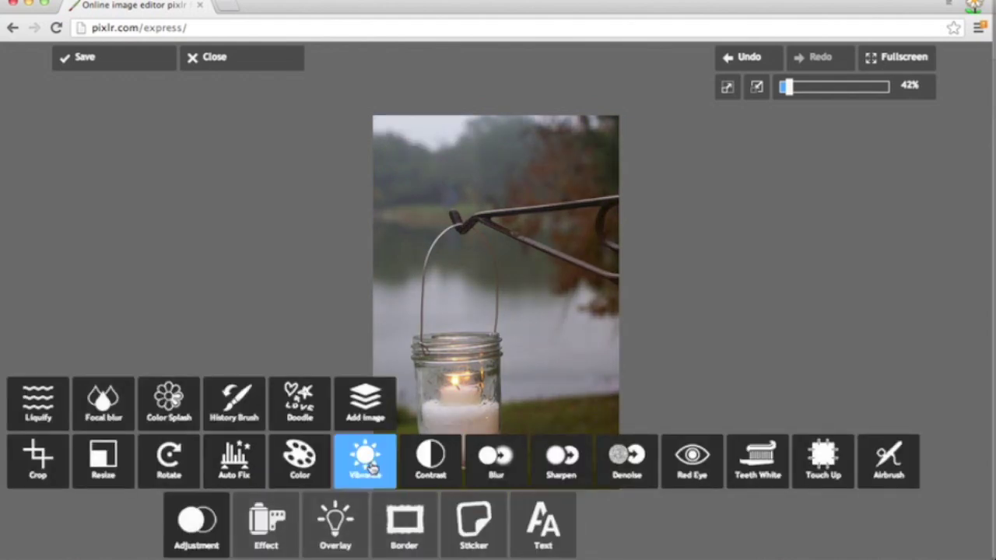
{"action": "left_click", "coordinate": [372, 465]}
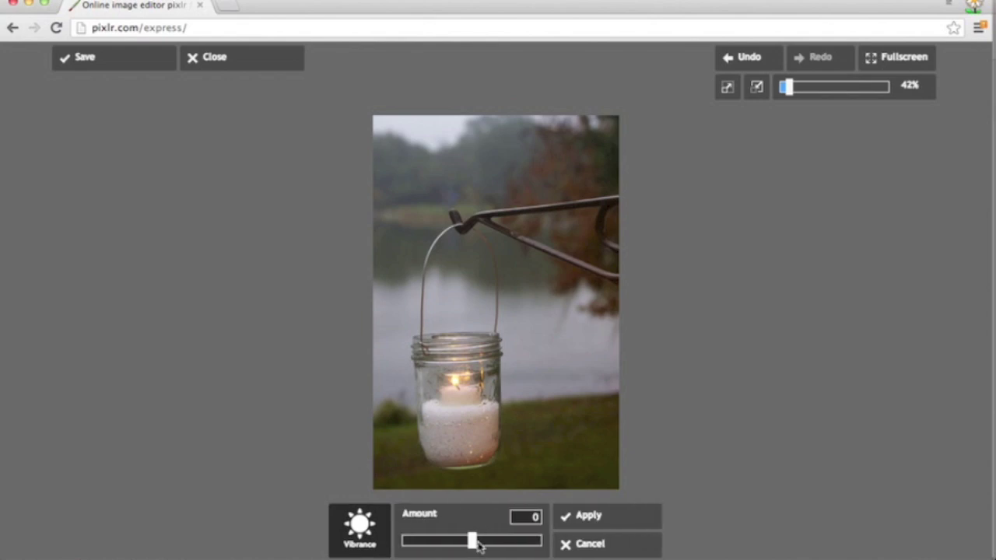
{"action": "mouse_move", "coordinate": [475, 545]}
{"action": "left_mouse_down"}
{"action": "mouse_move", "coordinate": [541, 548]}
{"action": "mouse_move", "coordinate": [459, 542]}
{"action": "left_mouse_up"}
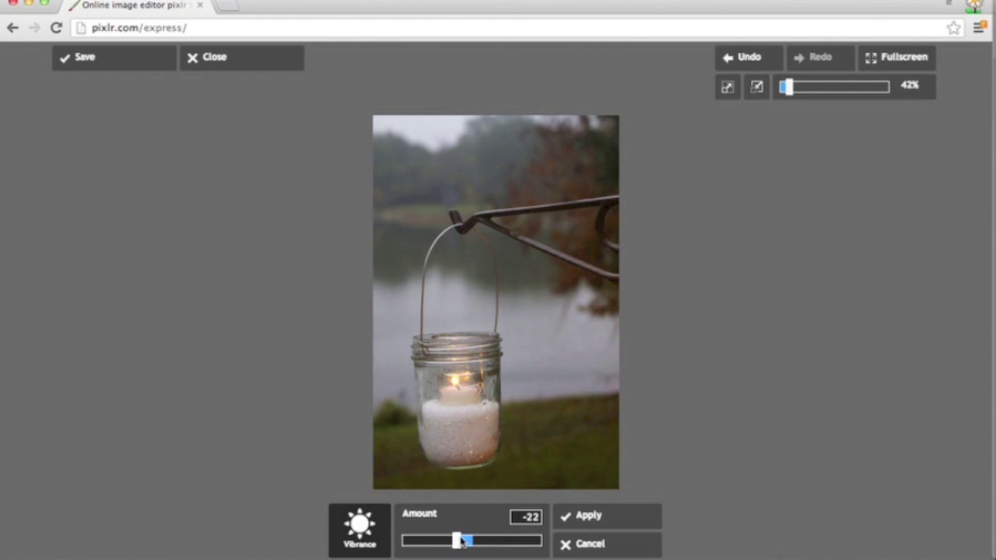
{"action": "left_click", "coordinate": [597, 527]}
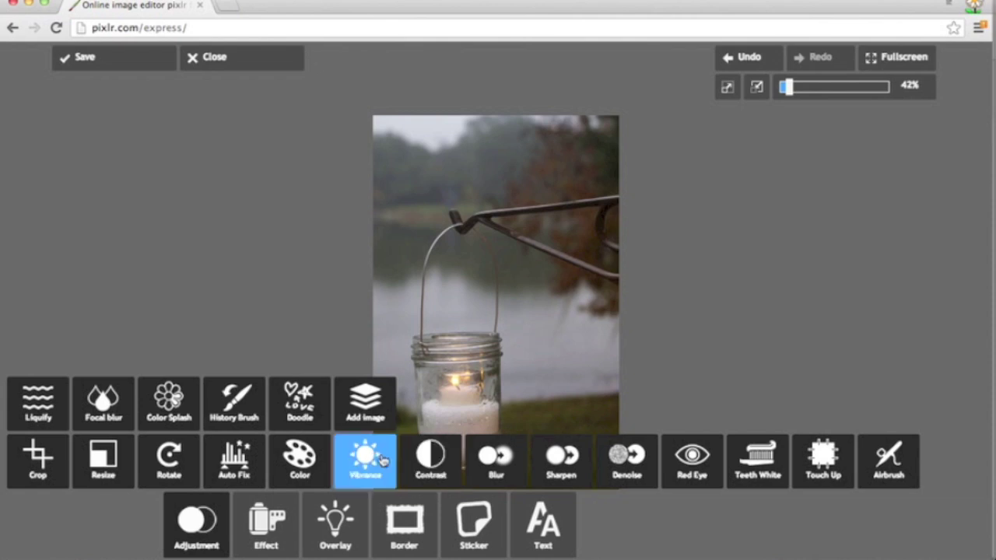
{"action": "left_click", "coordinate": [430, 465]}
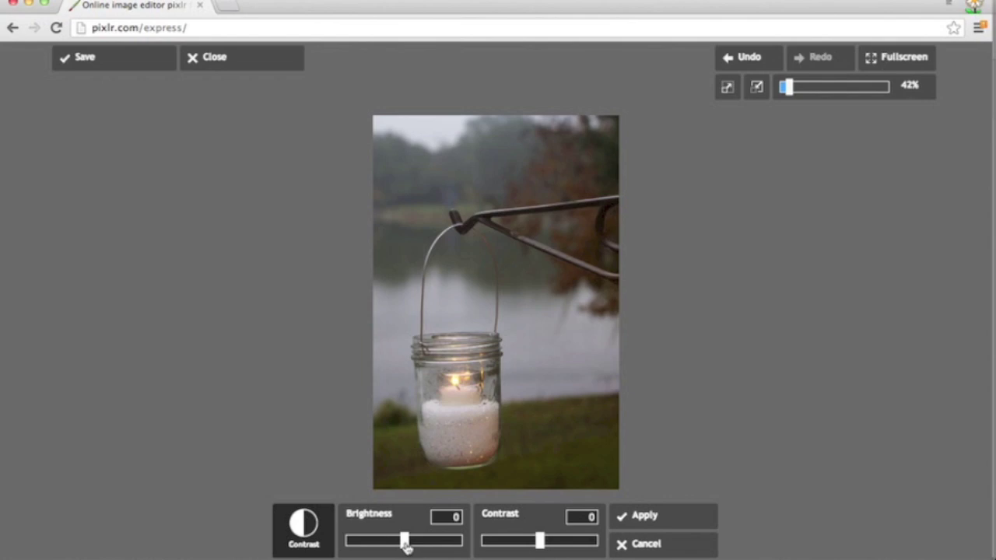
Step: Apply brightness 6 and contrast 22 to the candle photo
{"action": "mouse_move", "coordinate": [405, 547]}
{"action": "left_mouse_down"}
{"action": "mouse_move", "coordinate": [414, 544]}
{"action": "mouse_move", "coordinate": [394, 545]}
{"action": "mouse_move", "coordinate": [408, 545]}
{"action": "left_mouse_up"}
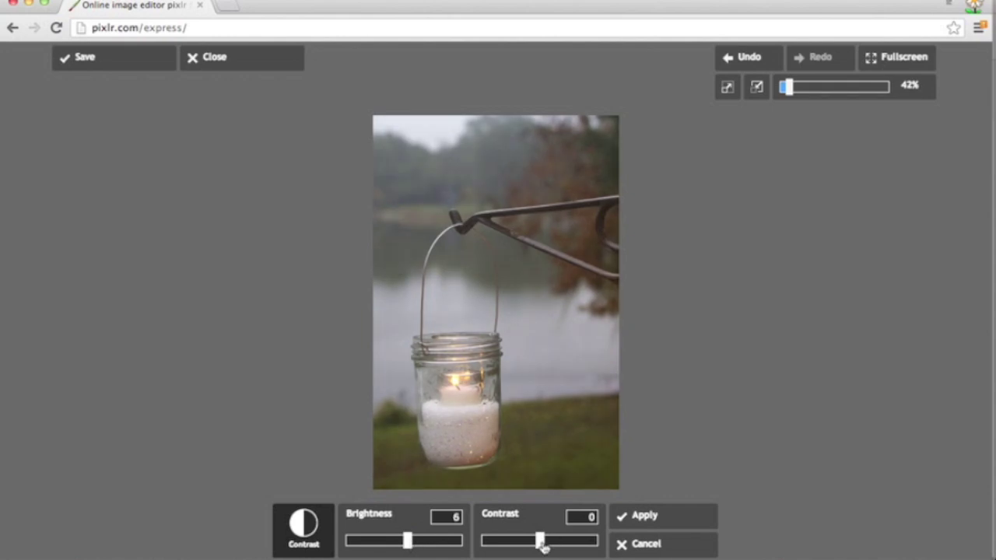
{"action": "left_click_drag", "start_coordinate": [543, 547], "coordinate": [555, 545]}
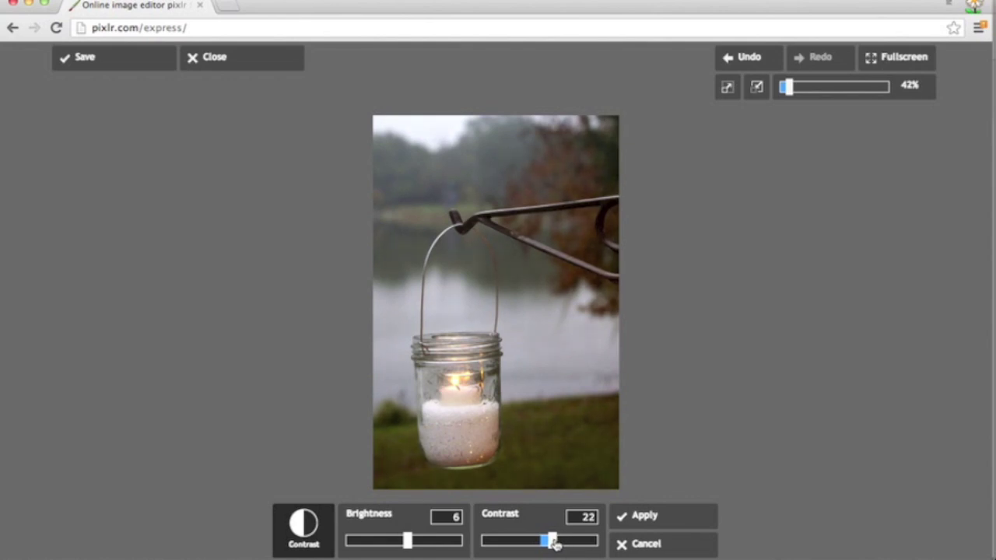
{"action": "left_click", "coordinate": [674, 519]}
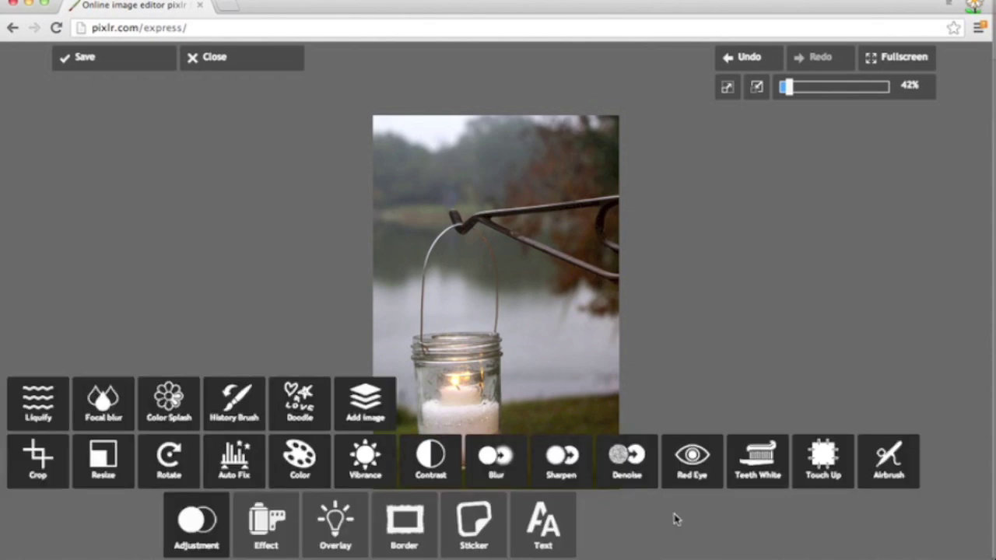
Step: Apply a focal blur centred on the candle jar with a widened outer transition zone
{"action": "left_click", "coordinate": [109, 403]}
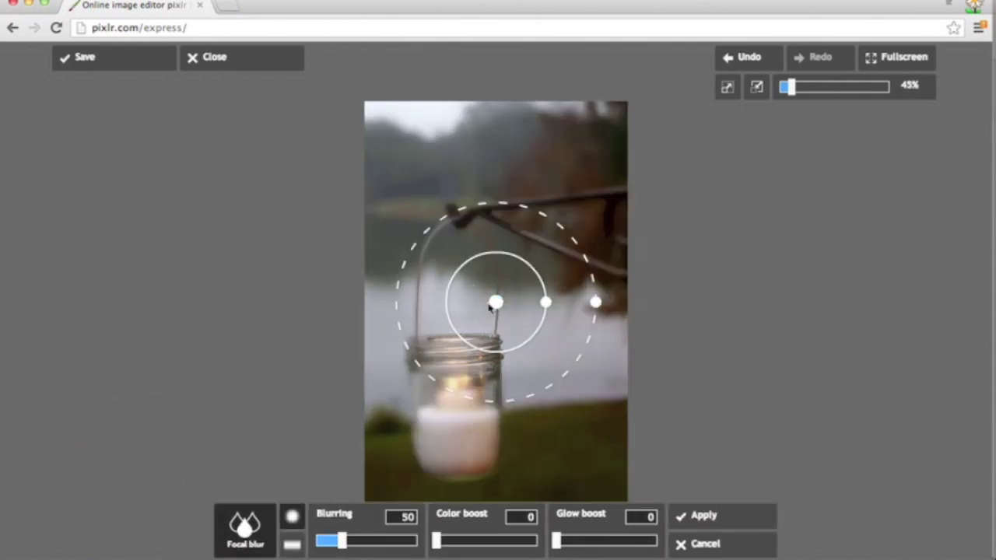
{"action": "left_click_drag", "start_coordinate": [496, 302], "coordinate": [534, 378]}
{"action": "left_click_drag", "start_coordinate": [455, 378], "coordinate": [457, 403]}
{"action": "left_click_drag", "start_coordinate": [556, 402], "coordinate": [698, 402]}
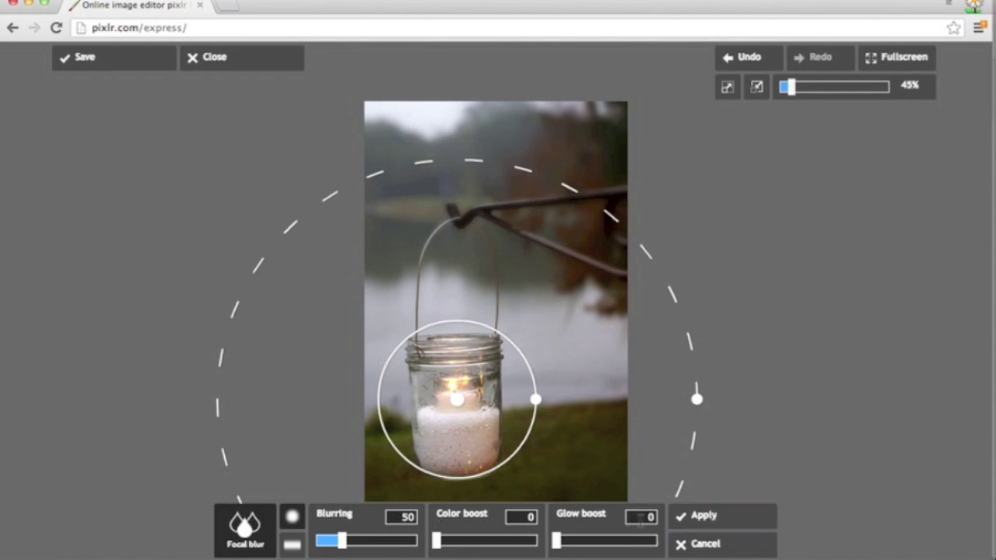
{"action": "left_click", "coordinate": [698, 526]}
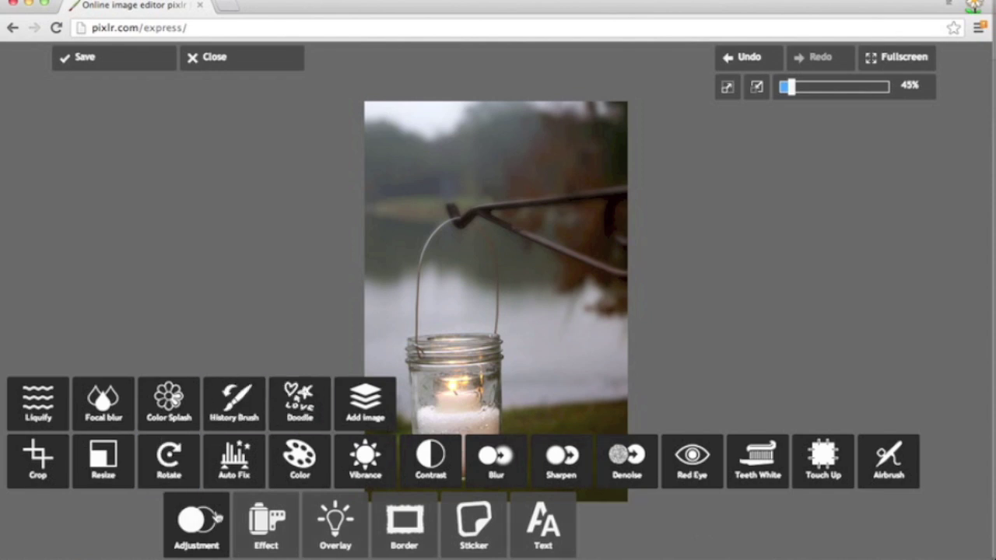
{"action": "left_click", "coordinate": [262, 537]}
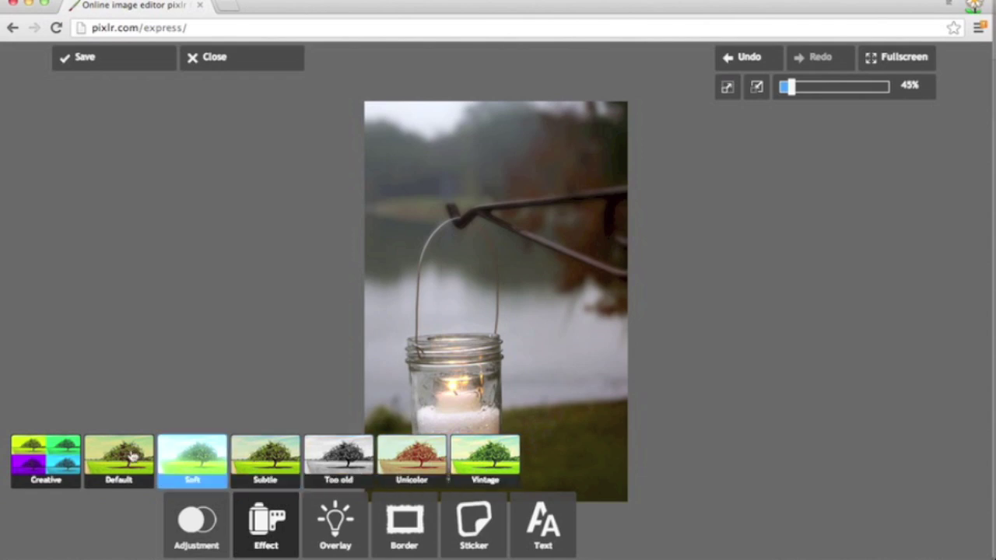
Step: Preview the Creative Jinx and Subtle Adrian effects without keeping them
{"action": "left_click", "coordinate": [29, 468]}
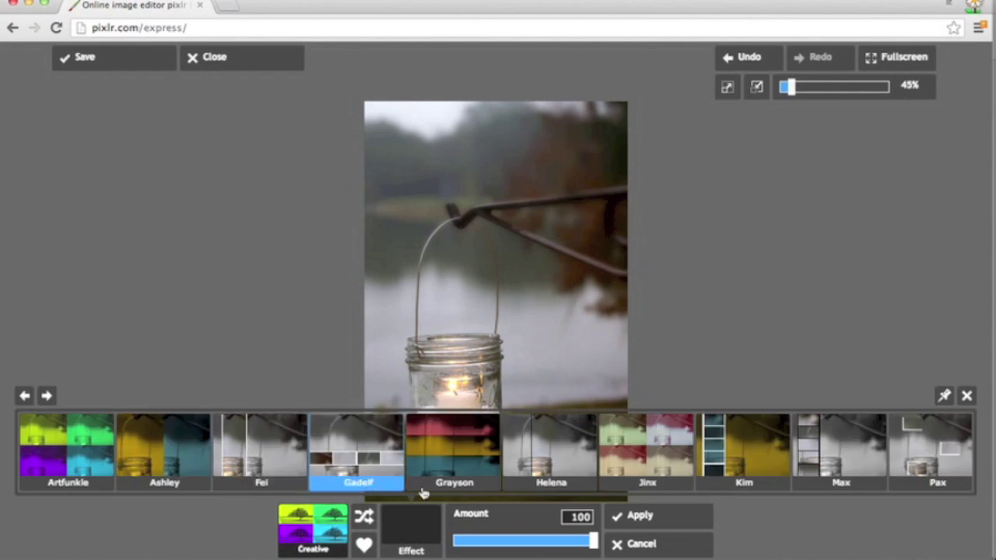
{"action": "left_click", "coordinate": [634, 477]}
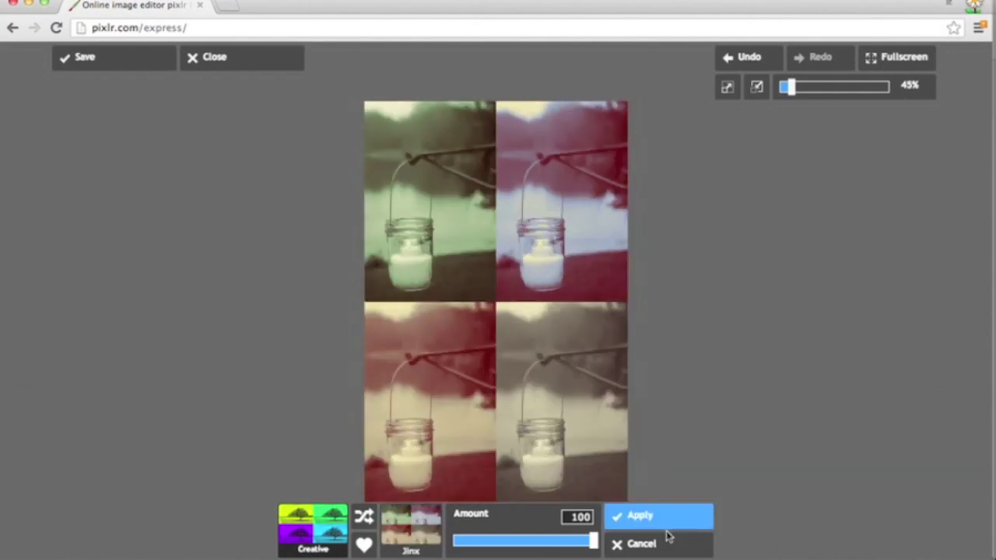
{"action": "left_click", "coordinate": [667, 543]}
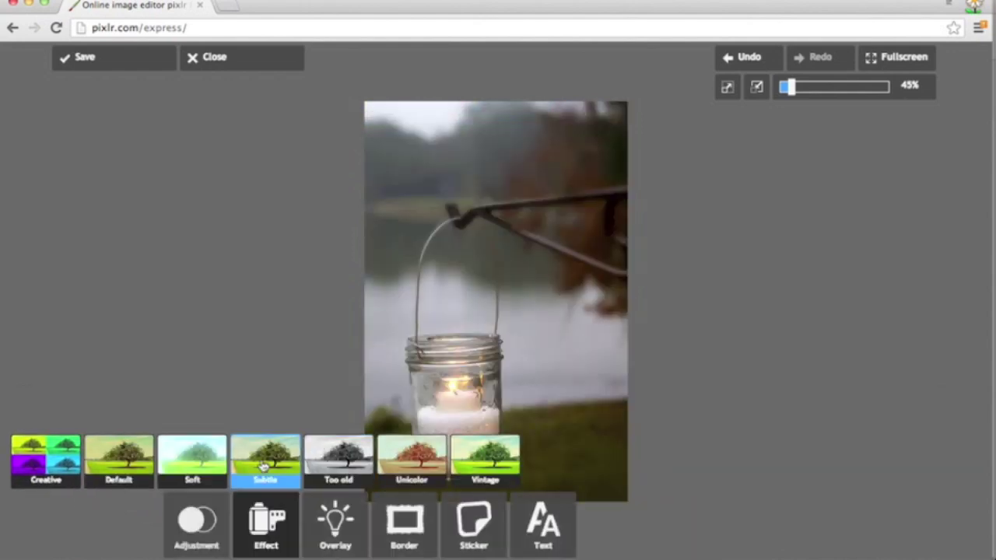
{"action": "left_click", "coordinate": [261, 465]}
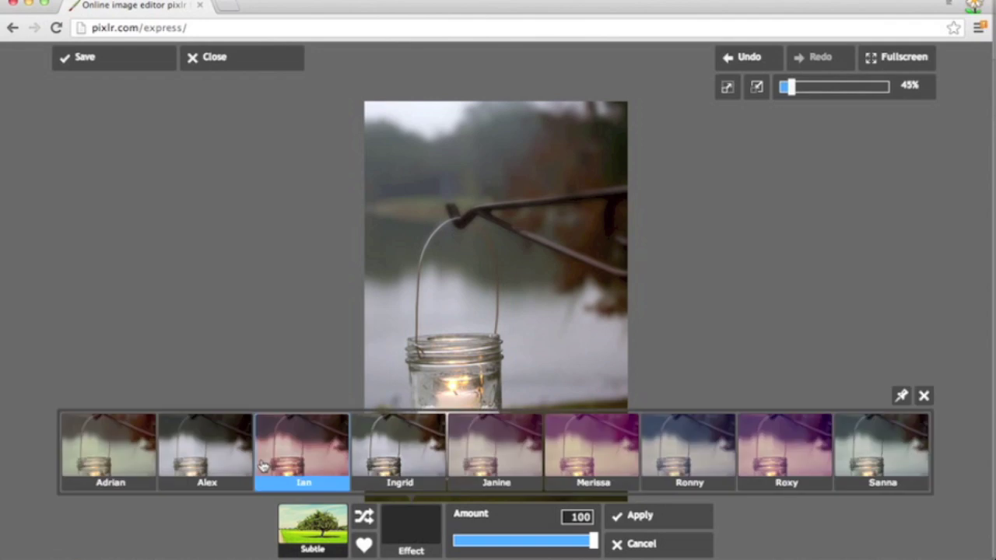
{"action": "left_click", "coordinate": [125, 453]}
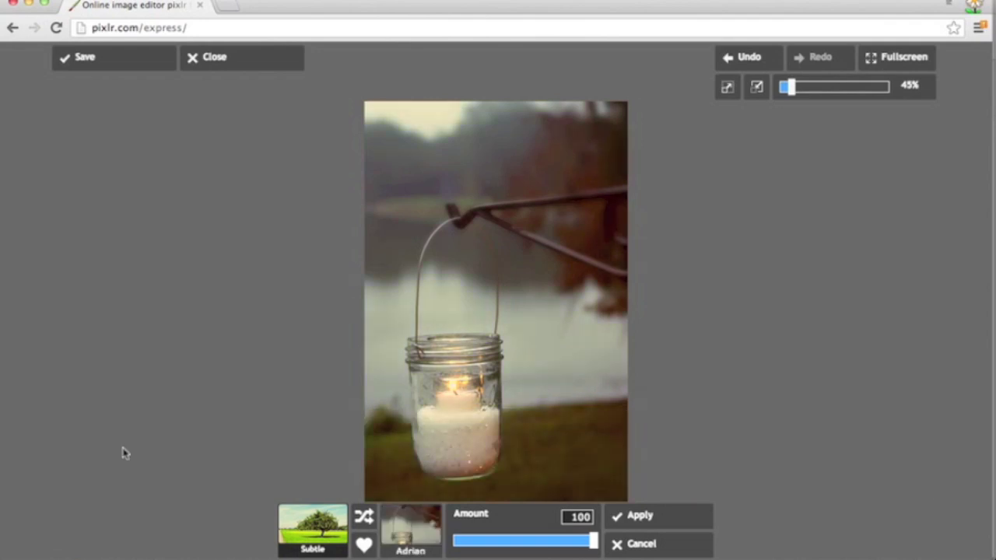
{"action": "left_click", "coordinate": [406, 541]}
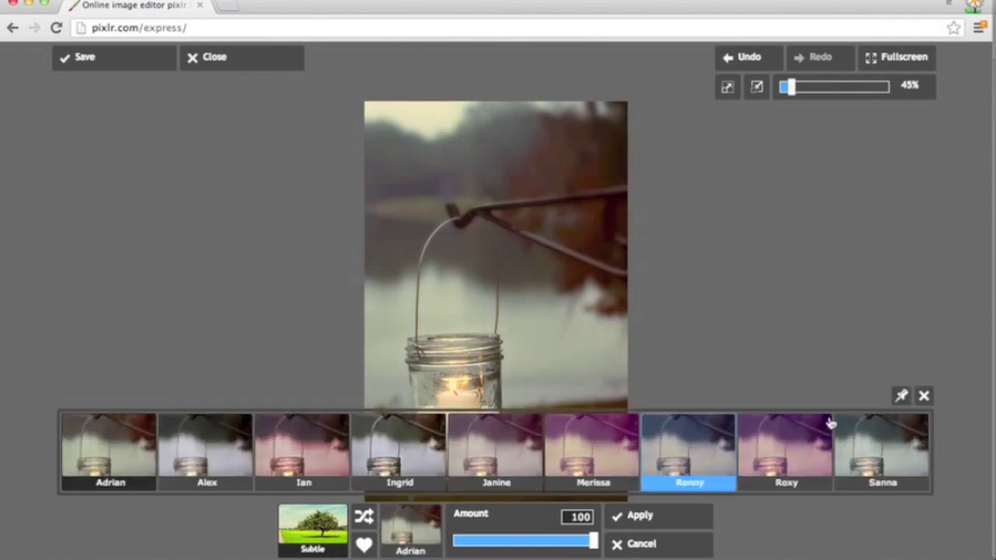
Step: Apply the Subtle Sanna effect at amount 67
{"action": "left_click", "coordinate": [901, 448]}
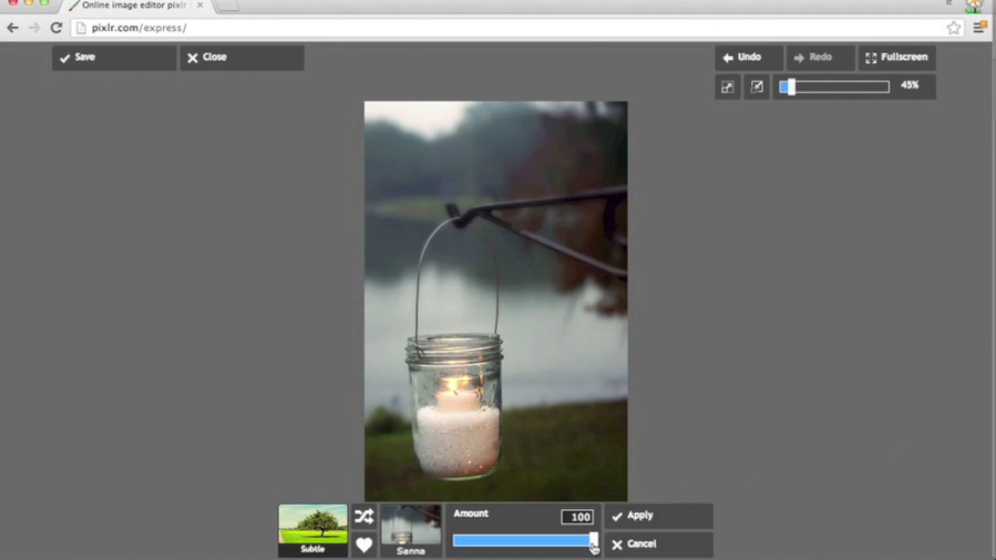
{"action": "left_click_drag", "start_coordinate": [594, 548], "coordinate": [452, 546]}
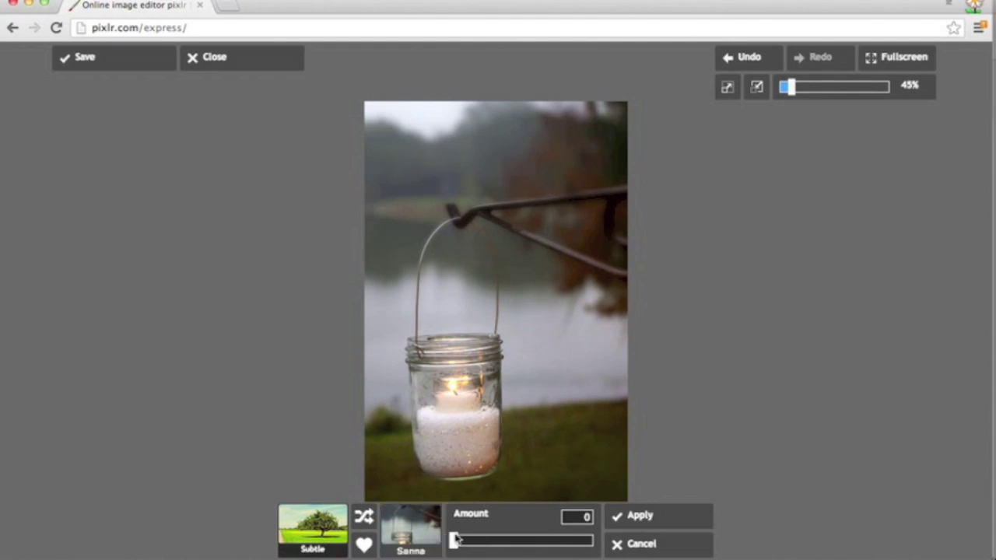
{"action": "left_click_drag", "start_coordinate": [456, 546], "coordinate": [550, 548]}
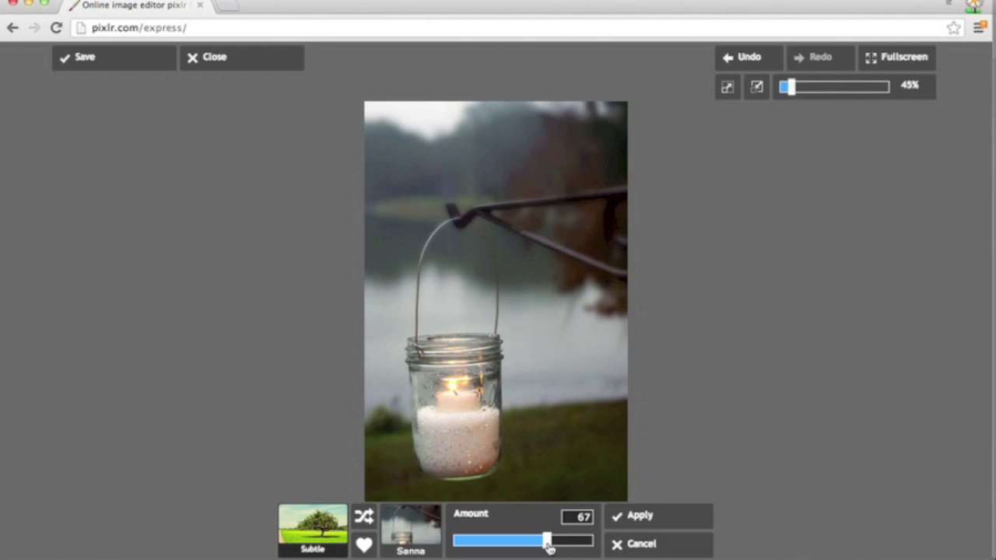
{"action": "left_click", "coordinate": [638, 520]}
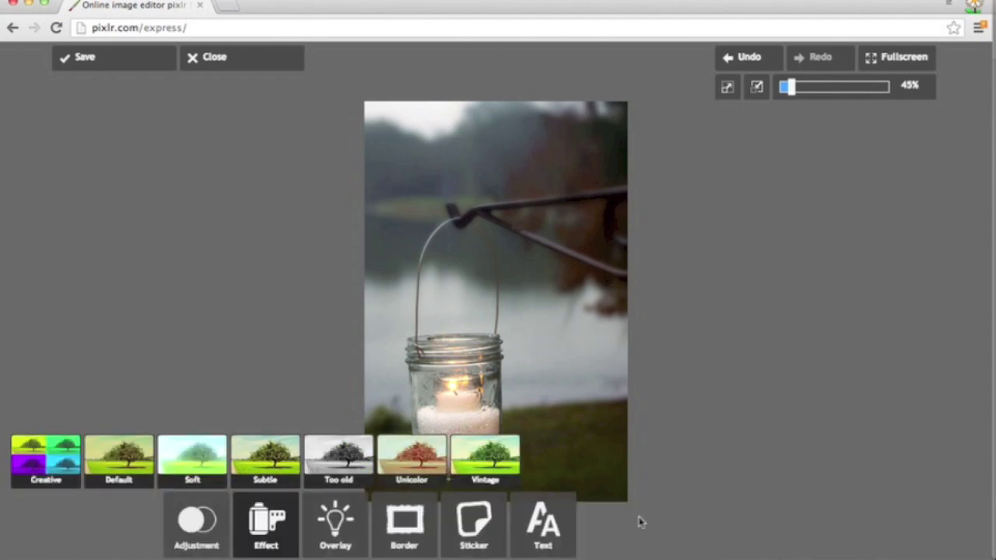
{"action": "left_click", "coordinate": [268, 545]}
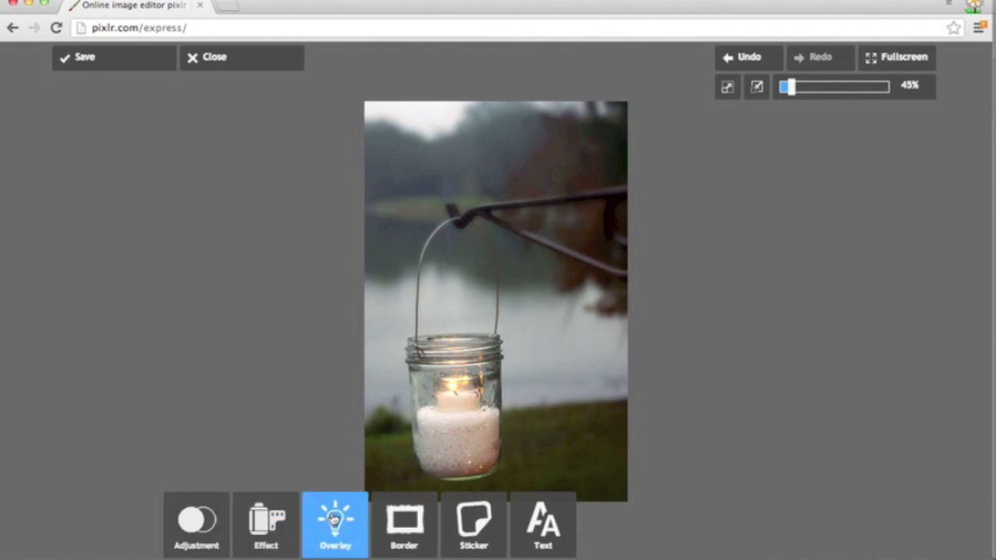
{"action": "left_click", "coordinate": [333, 520]}
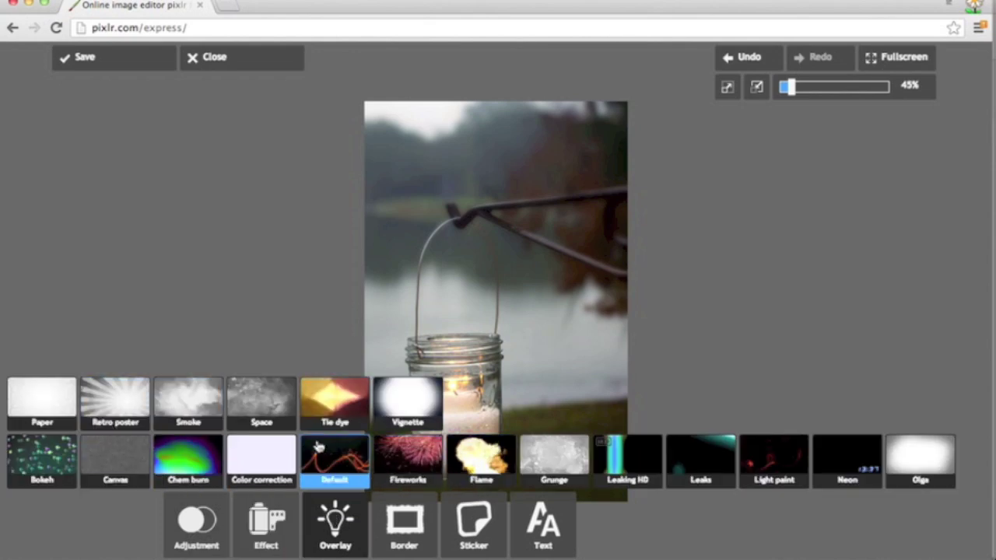
{"action": "left_click", "coordinate": [109, 404]}
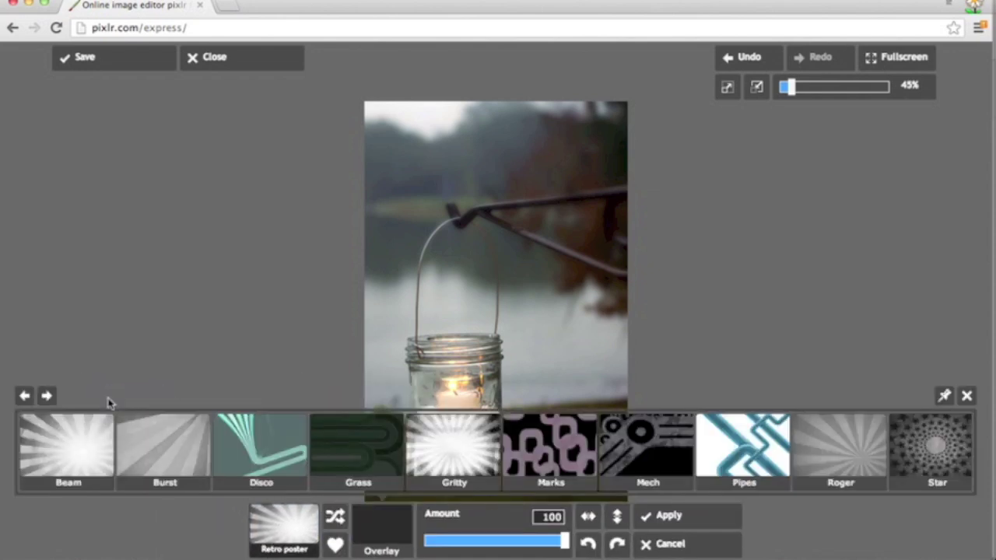
{"action": "left_click", "coordinate": [70, 458]}
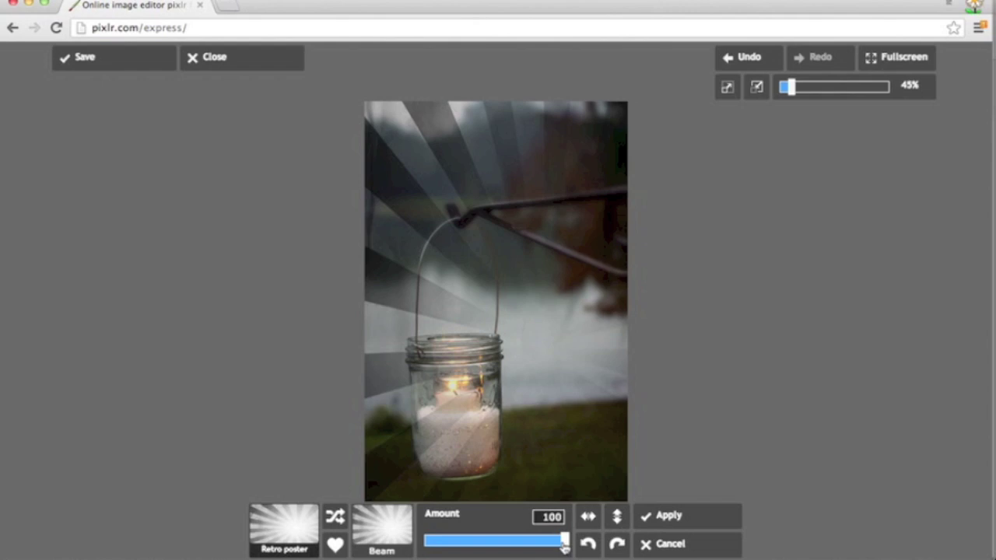
{"action": "left_click_drag", "start_coordinate": [564, 548], "coordinate": [481, 543]}
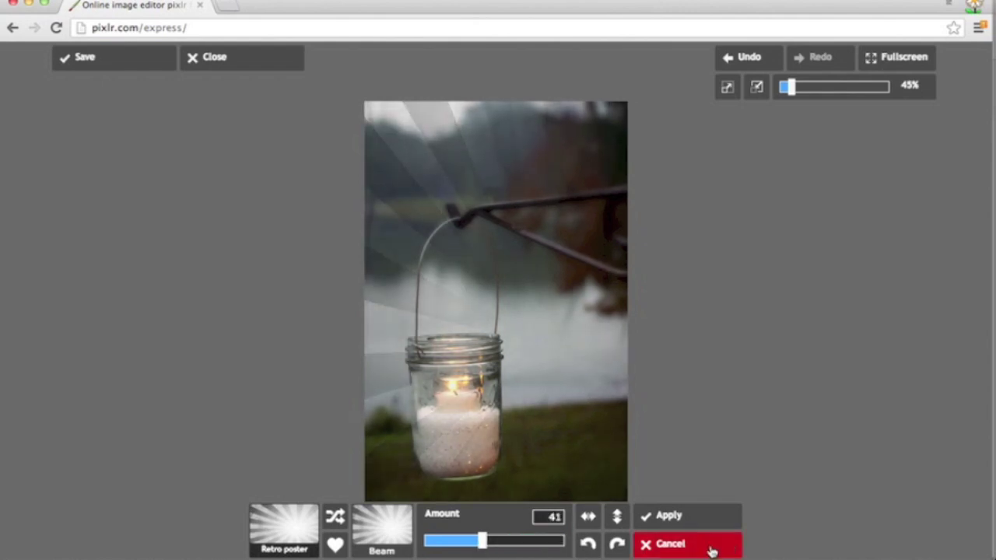
{"action": "left_click", "coordinate": [712, 545]}
{"action": "left_click", "coordinate": [129, 460]}
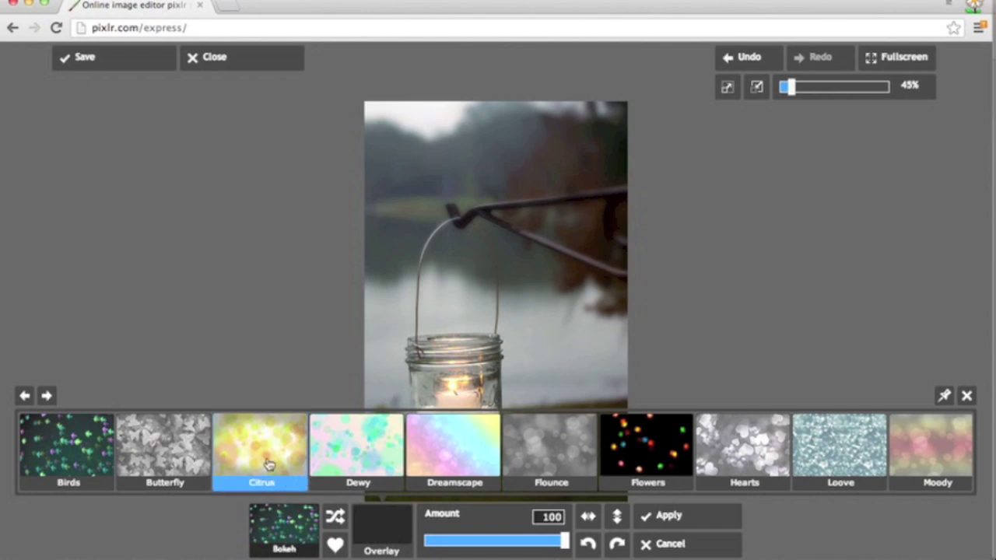
{"action": "left_click", "coordinate": [104, 464]}
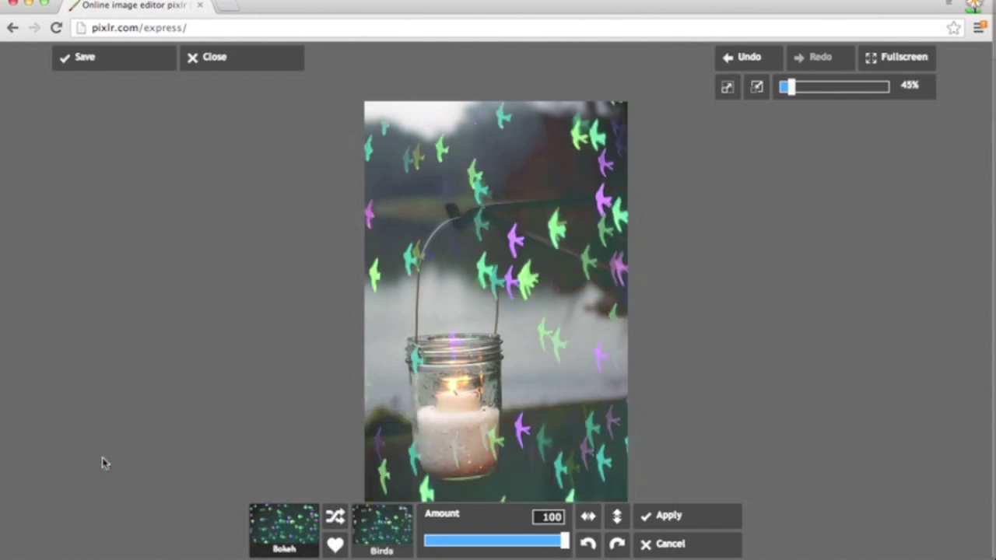
{"action": "left_click", "coordinate": [643, 543]}
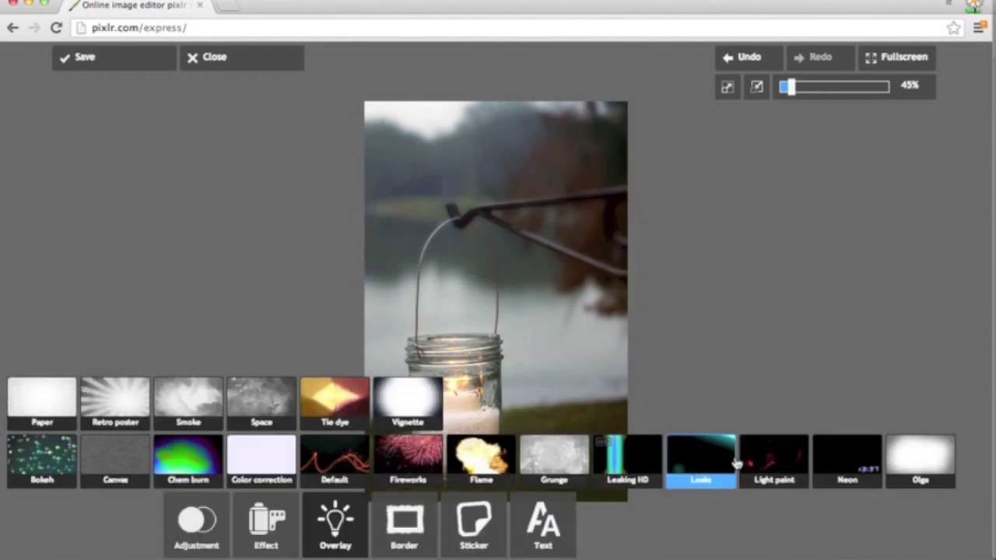
{"action": "left_click", "coordinate": [651, 467]}
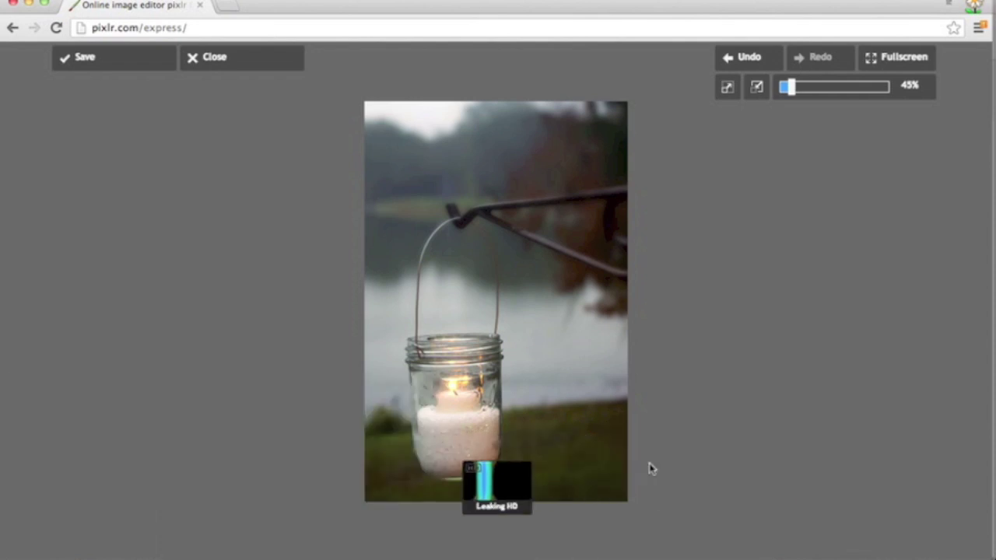
{"action": "left_click", "coordinate": [453, 445]}
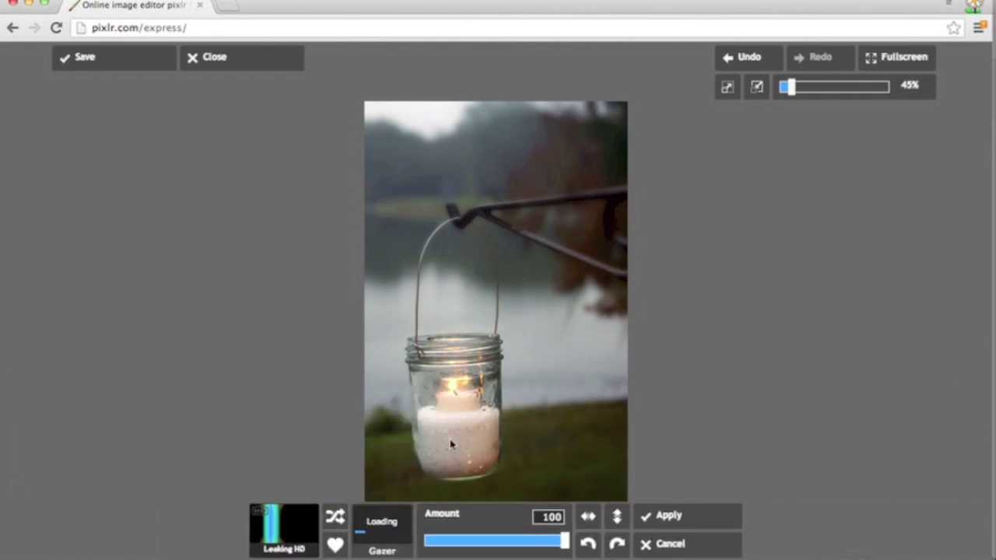
{"action": "left_click", "coordinate": [698, 543]}
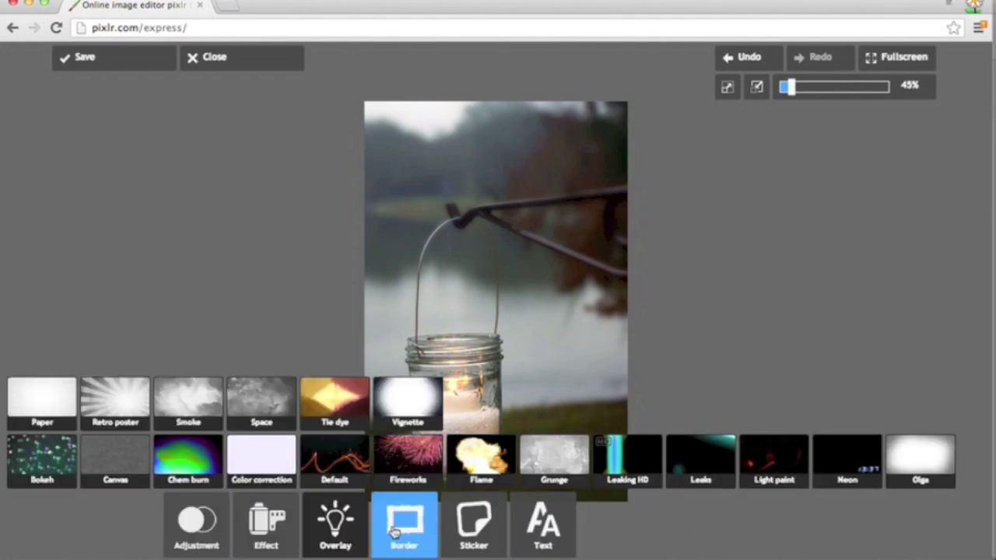
Step: Frame the photo with the Fine border from the Rounded corner pack
{"action": "left_click", "coordinate": [395, 532]}
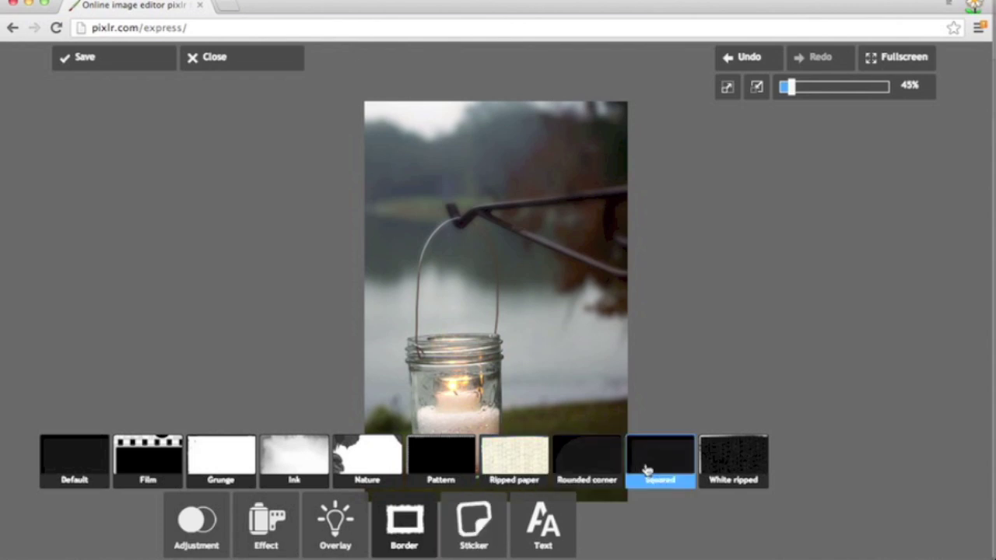
{"action": "left_click", "coordinate": [583, 466]}
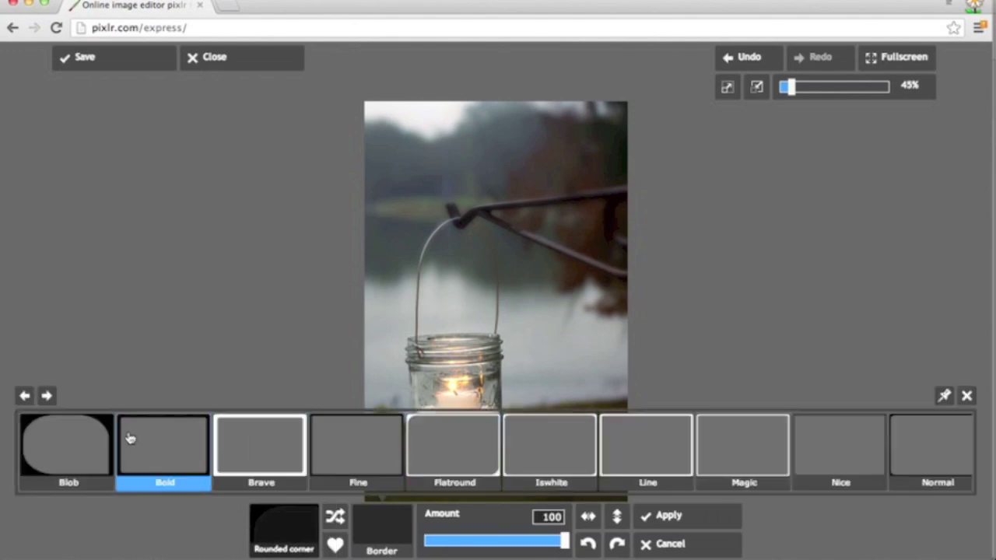
{"action": "left_click", "coordinate": [333, 434]}
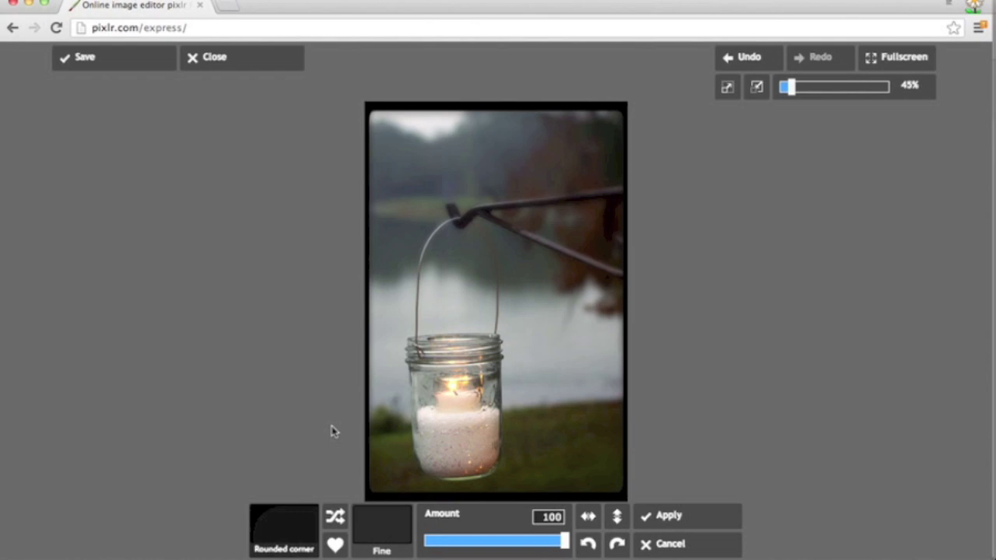
{"action": "left_click", "coordinate": [712, 521]}
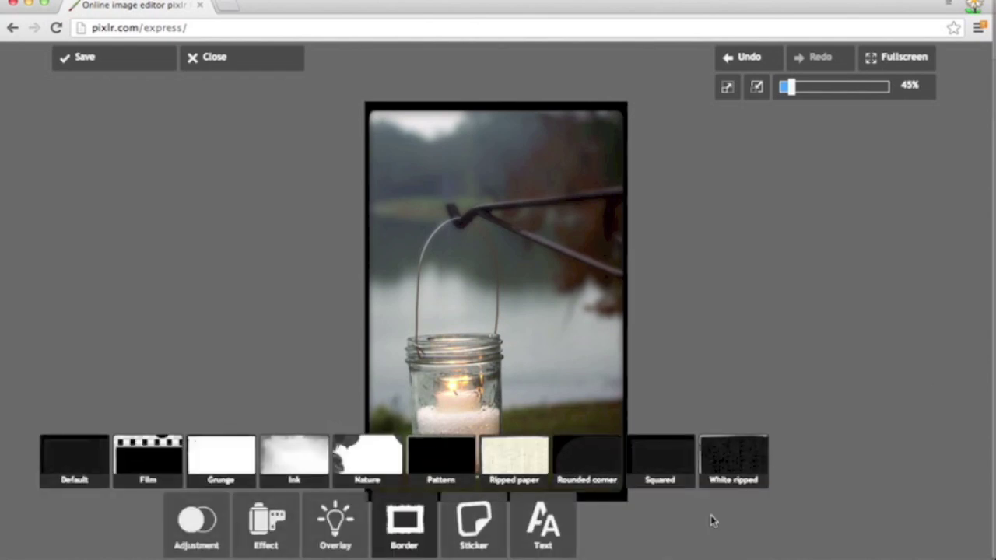
Step: Start a new Retro text in the BPScrip font
{"action": "left_click", "coordinate": [534, 525]}
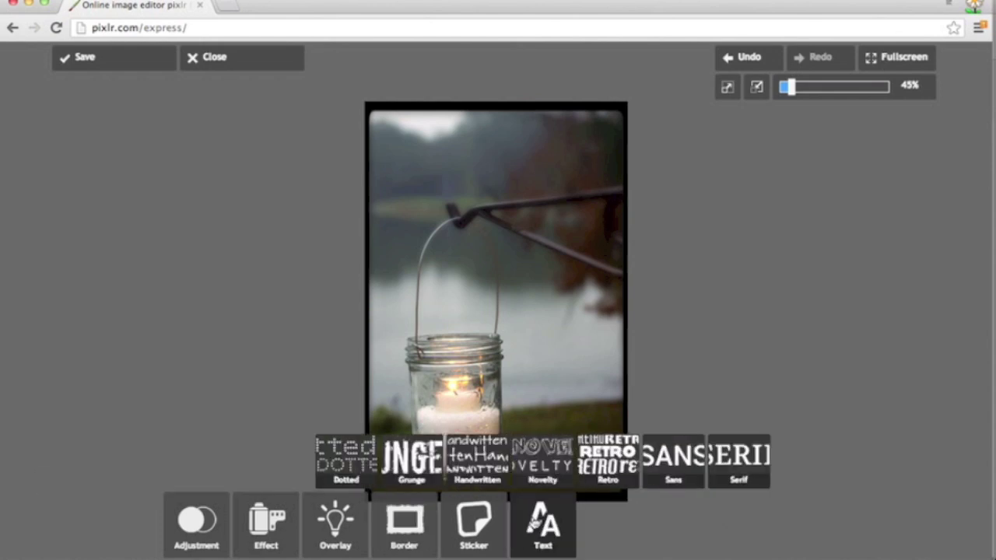
{"action": "left_click", "coordinate": [595, 460]}
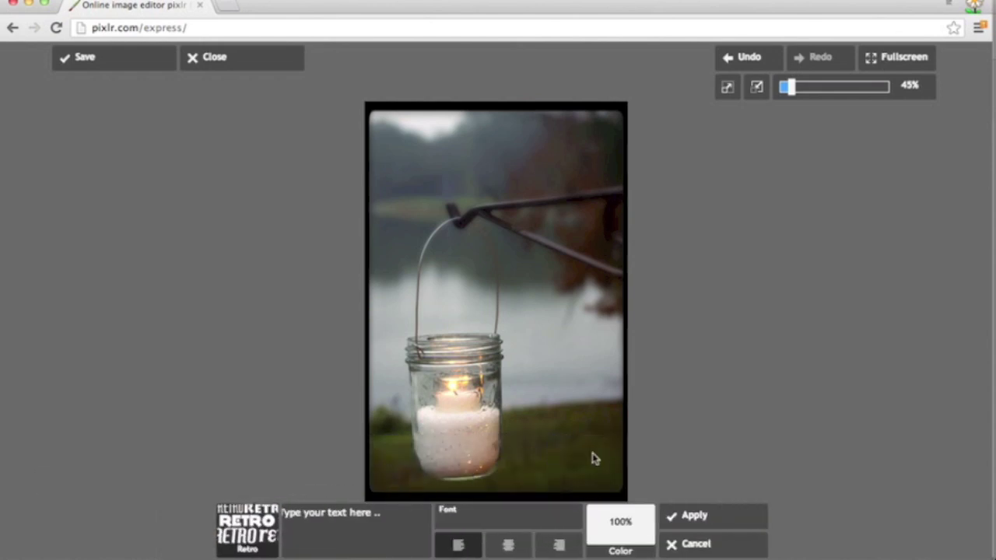
{"action": "left_click", "coordinate": [498, 517]}
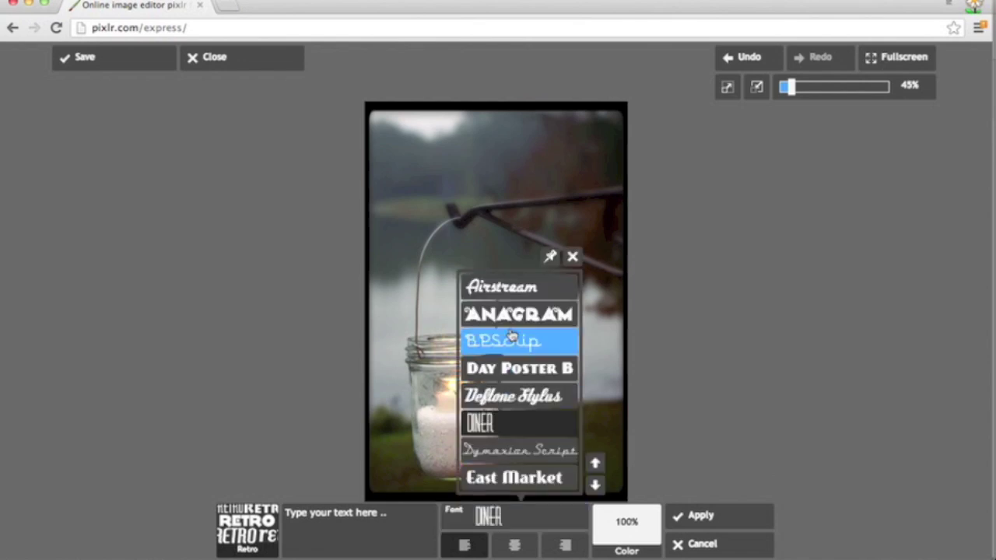
{"action": "left_click", "coordinate": [507, 341]}
Step: Enter 'mason jar / lantern tutorial' on two lines, place it top-left, and apply
{"action": "left_click", "coordinate": [349, 527]}
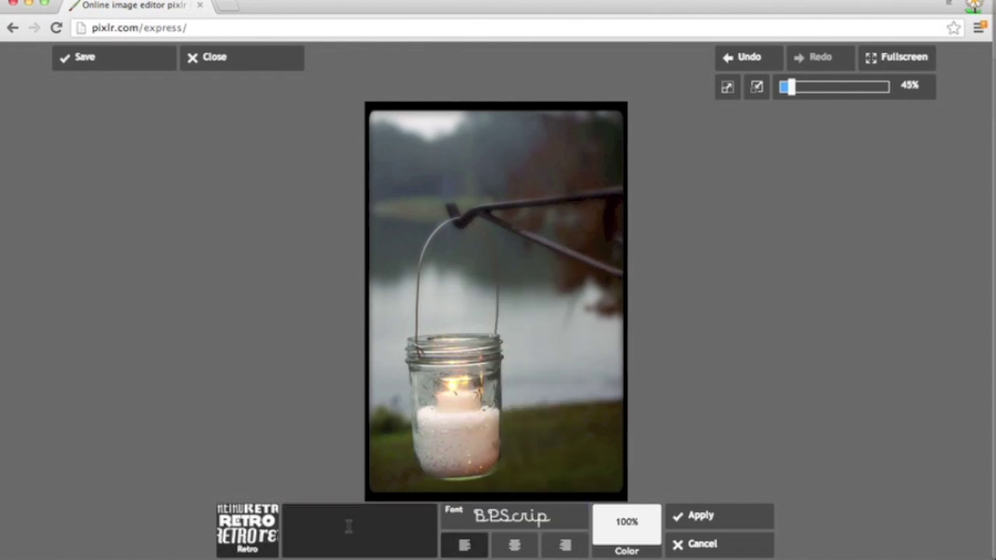
{"action": "type", "text": "mason jar"}
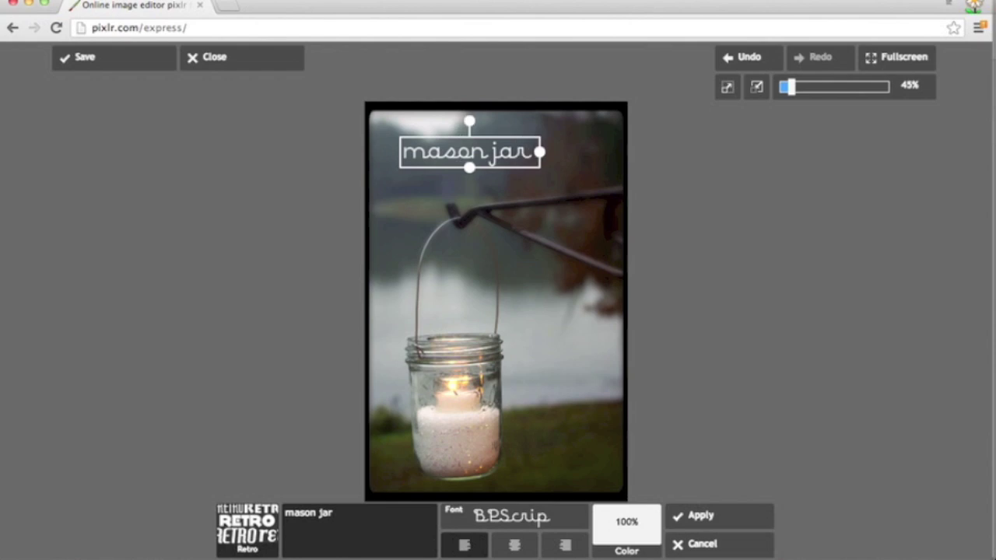
{"action": "type", "text": " lantern tutor"}
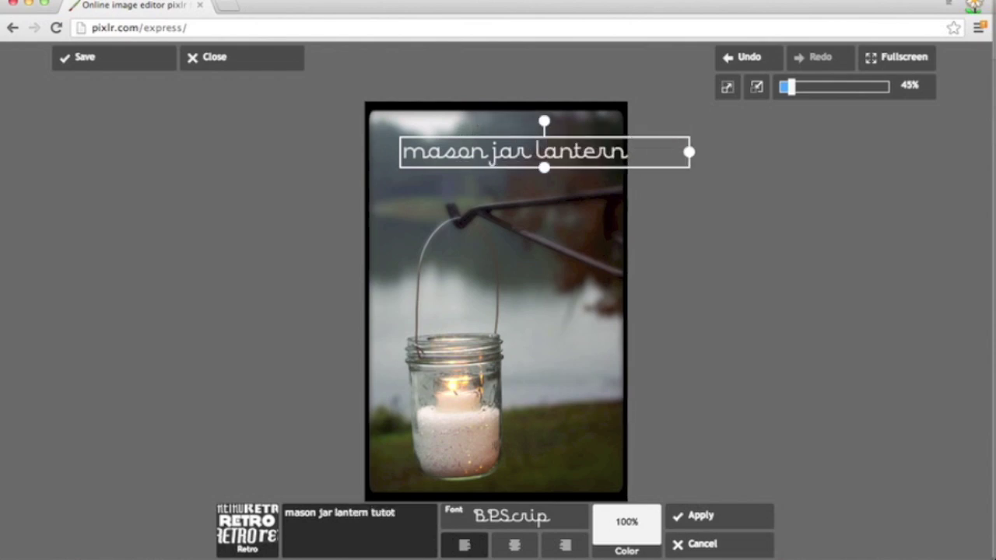
{"action": "key", "text": "BackSpace"}
{"action": "key", "text": "BackSpace"}
{"action": "type", "text": "orial"}
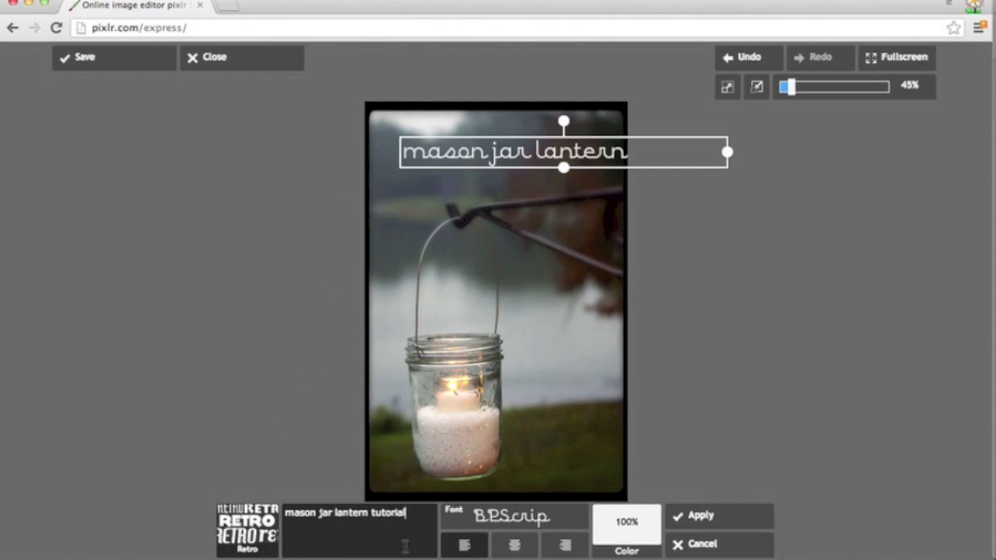
{"action": "left_click", "coordinate": [326, 513]}
{"action": "key", "text": "Return"}
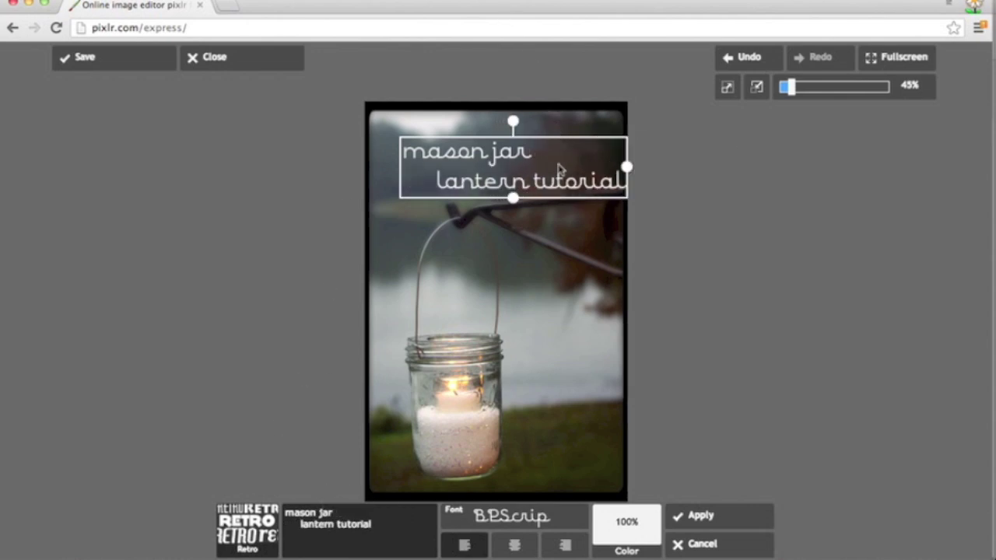
{"action": "left_click_drag", "start_coordinate": [563, 170], "coordinate": [531, 164]}
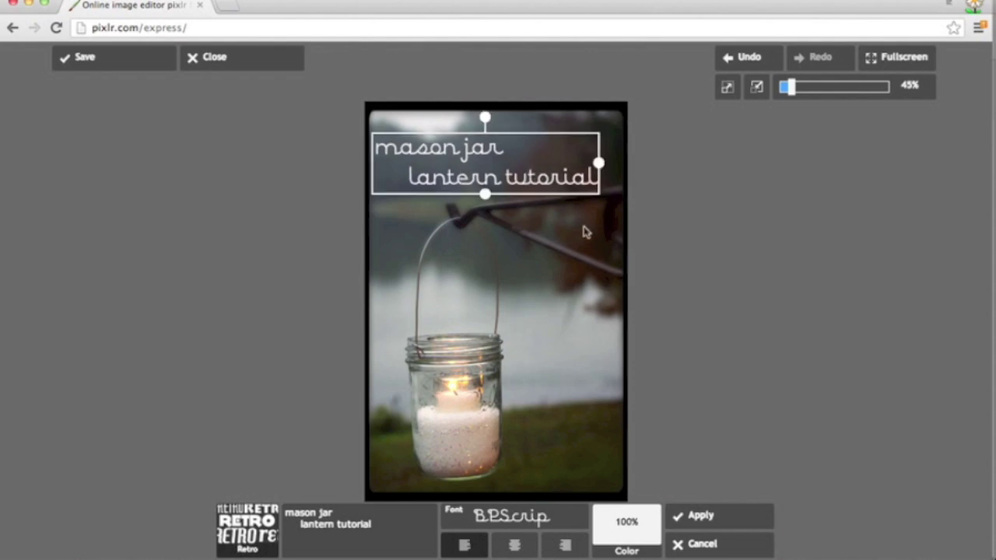
{"action": "left_click", "coordinate": [714, 521]}
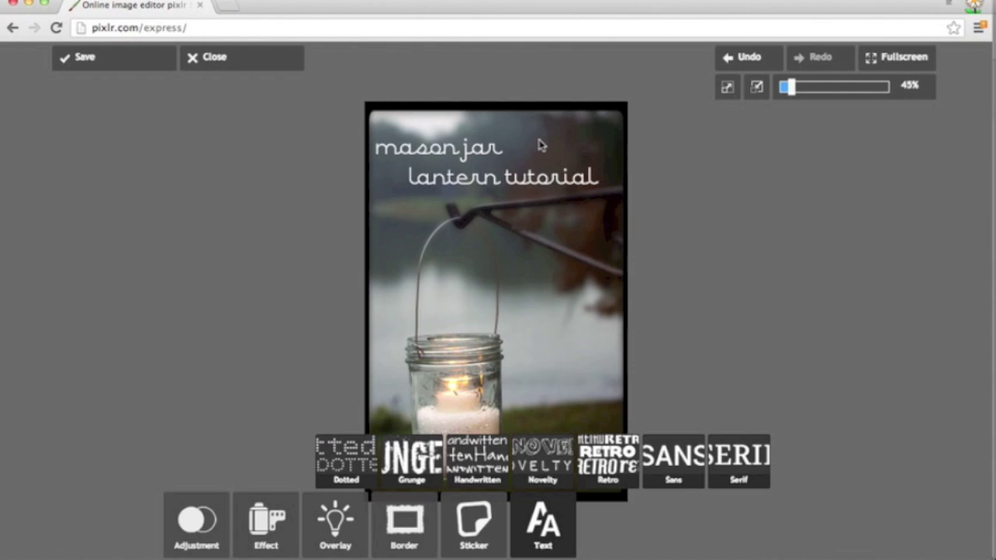
Step: Undo the caption and the border, then redo so only the rounded border returns
{"action": "left_click", "coordinate": [751, 71]}
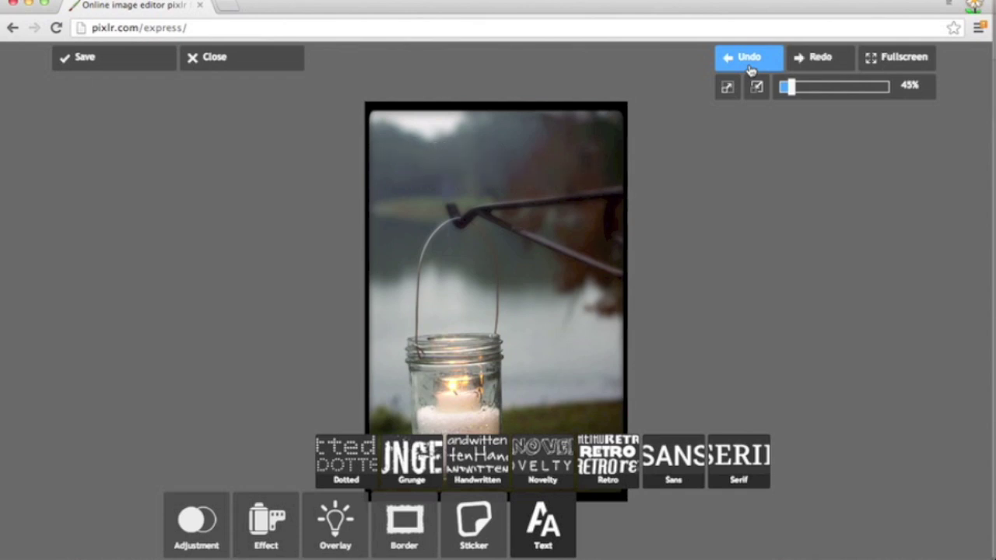
{"action": "left_click", "coordinate": [810, 61]}
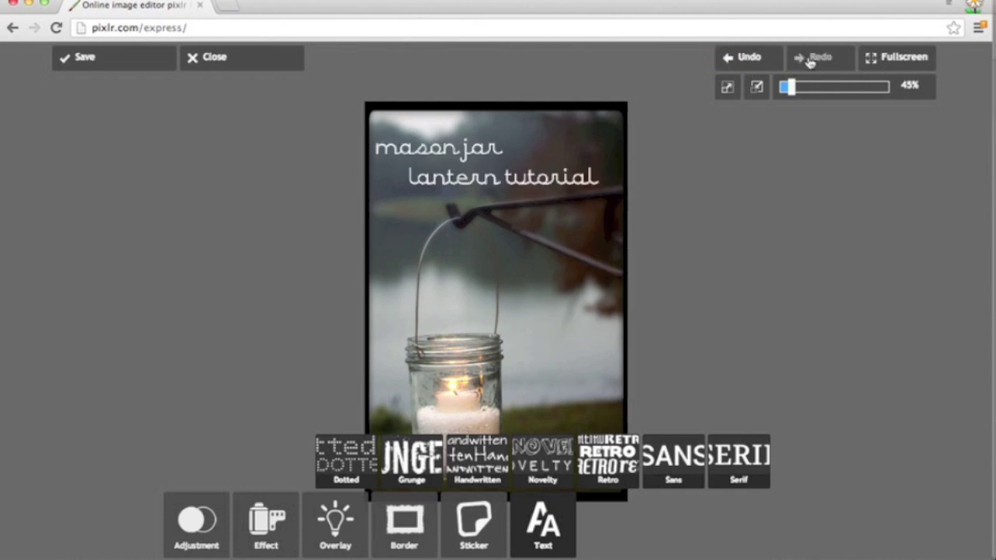
{"action": "left_click", "coordinate": [728, 62]}
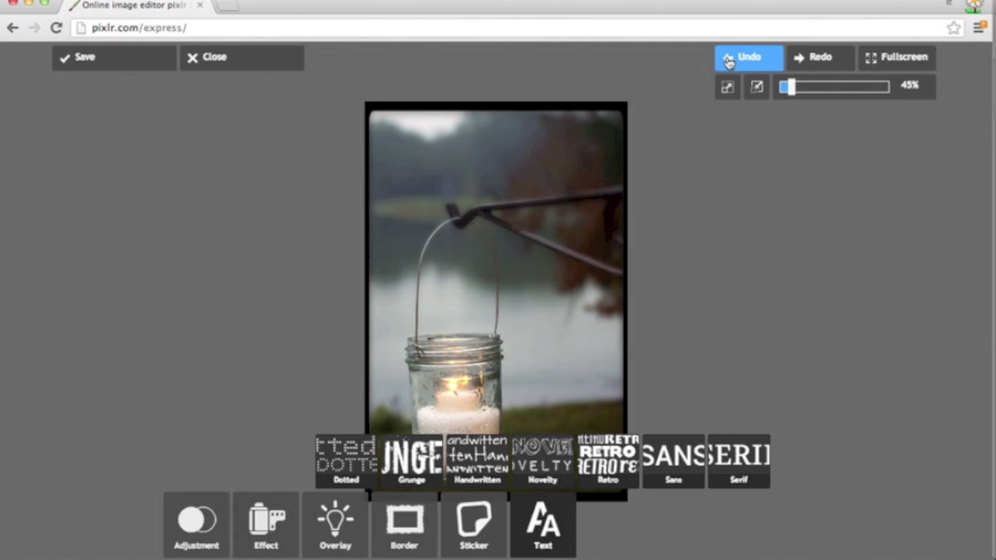
{"action": "left_click", "coordinate": [807, 62]}
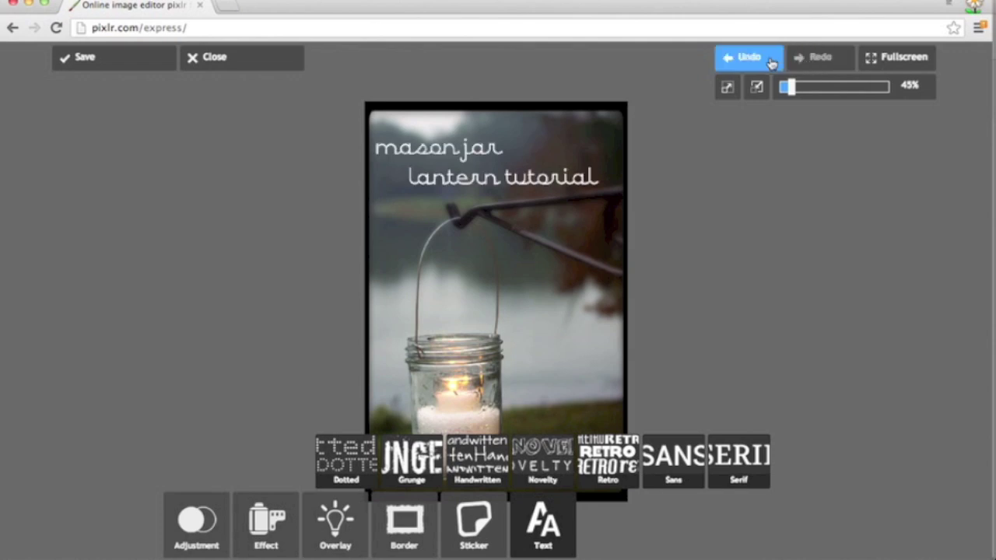
{"action": "left_click", "coordinate": [772, 63]}
{"action": "left_click", "coordinate": [771, 63]}
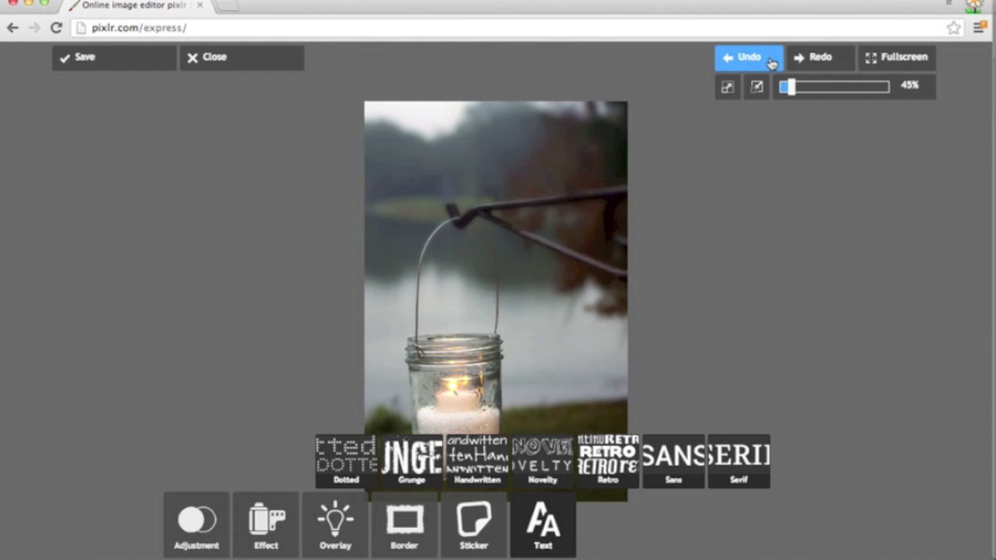
{"action": "left_click", "coordinate": [812, 60]}
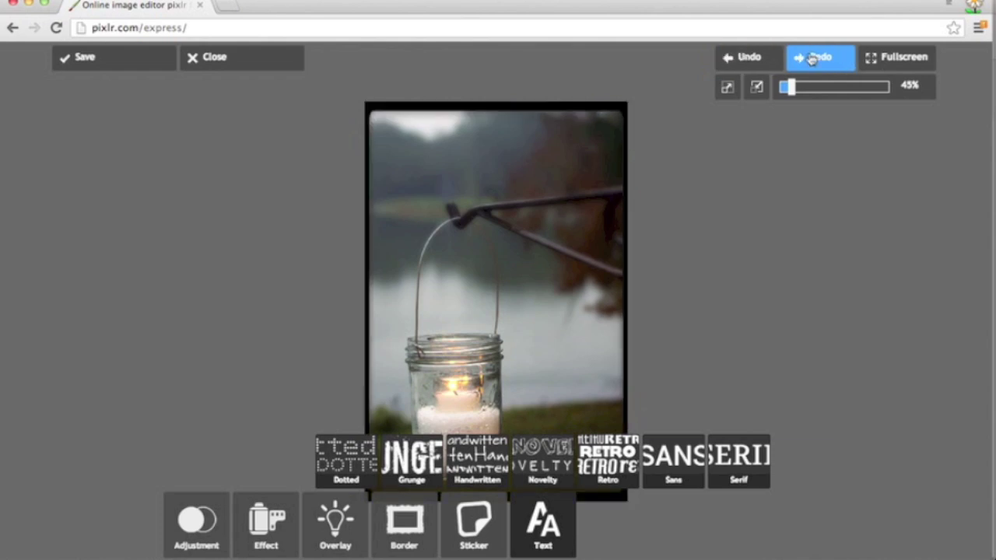
Step: Add ribbon4.png as an overlay image on the lantern photo
{"action": "left_click", "coordinate": [218, 523]}
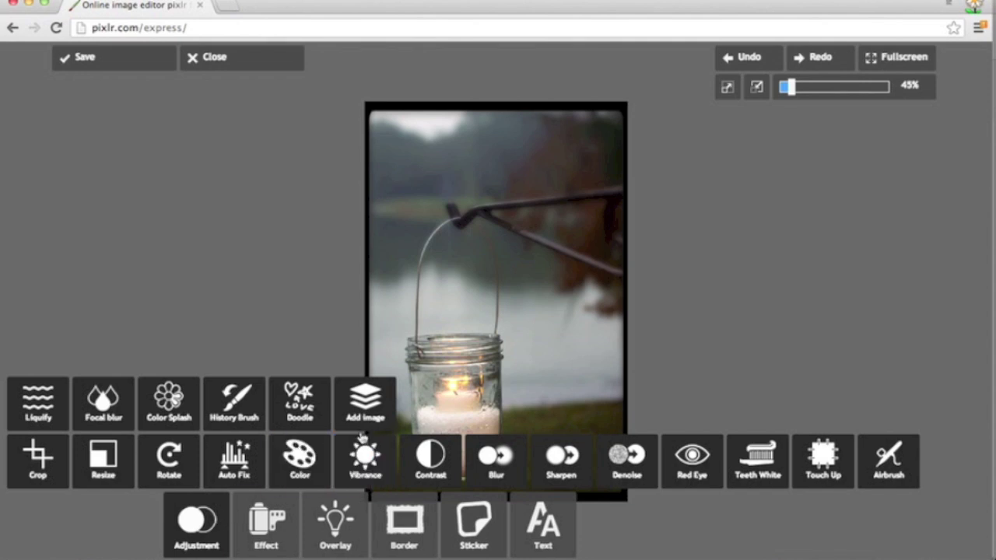
{"action": "left_click", "coordinate": [364, 420]}
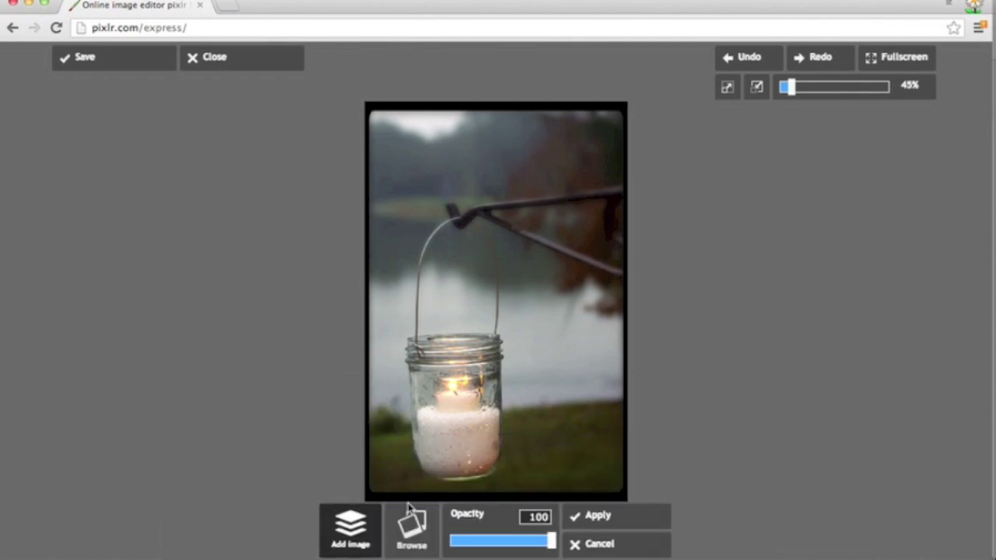
{"action": "left_click", "coordinate": [415, 535]}
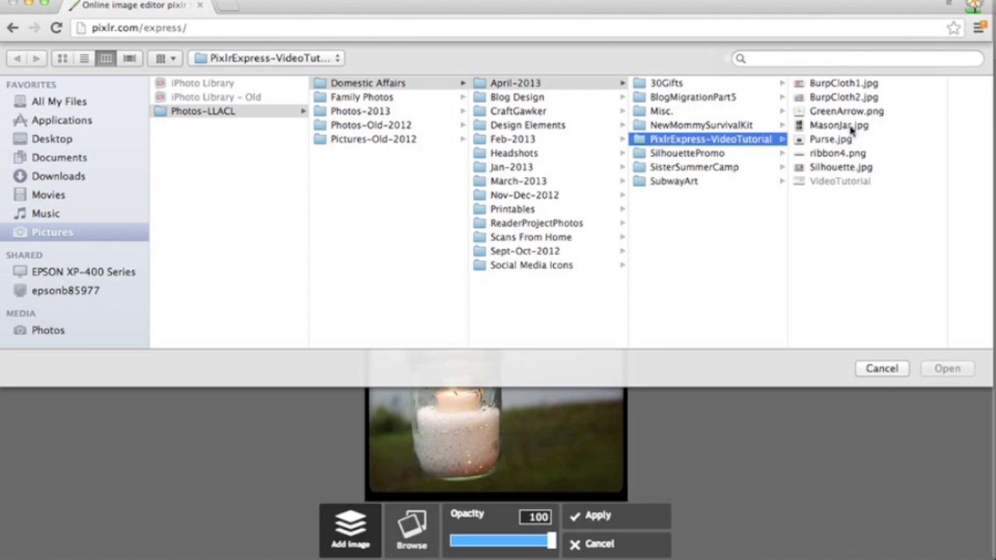
{"action": "left_click", "coordinate": [839, 153]}
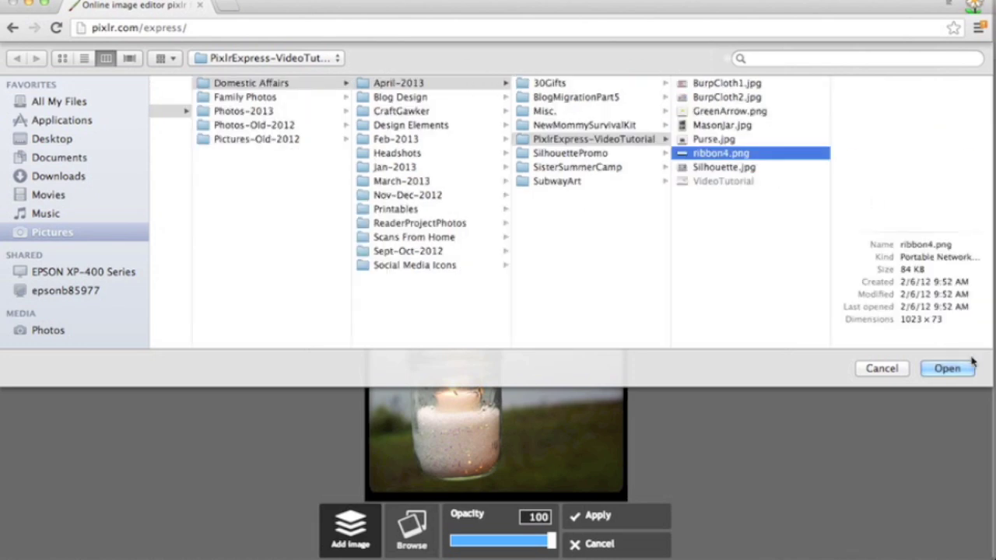
{"action": "left_click", "coordinate": [958, 374]}
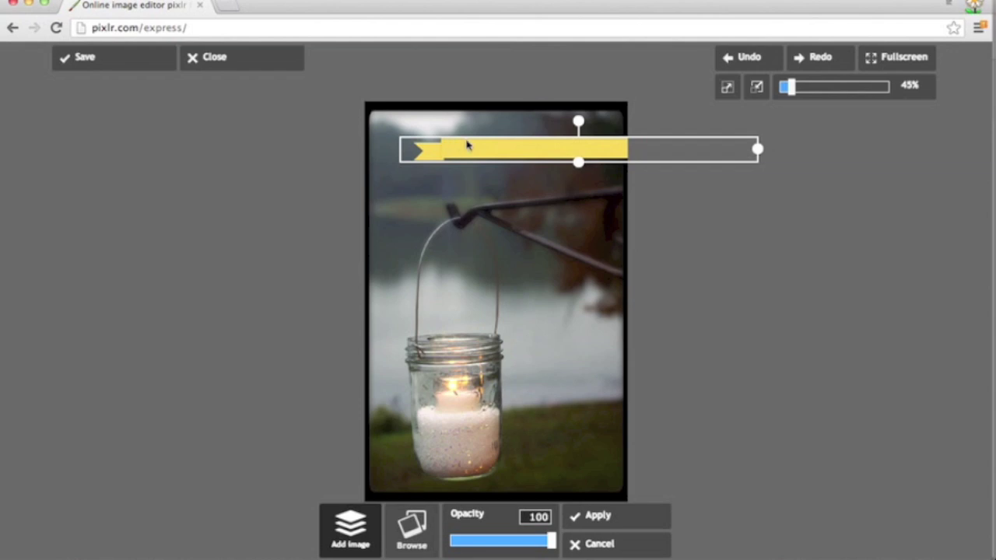
Step: Resize the ribbon to span the photo's width near the top and apply it
{"action": "left_click_drag", "start_coordinate": [467, 145], "coordinate": [429, 151]}
{"action": "left_click_drag", "start_coordinate": [721, 143], "coordinate": [667, 142]}
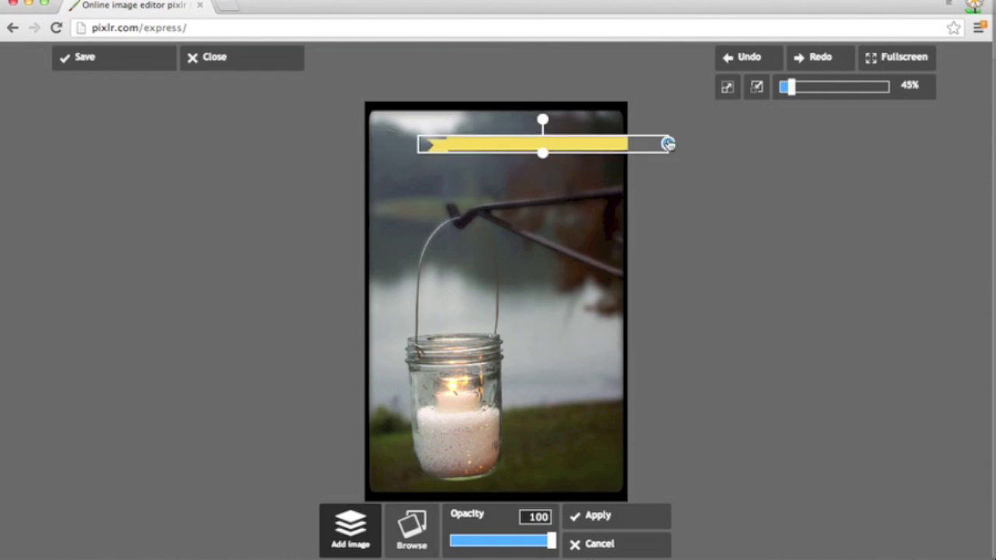
{"action": "left_click_drag", "start_coordinate": [550, 145], "coordinate": [516, 174]}
{"action": "left_click_drag", "start_coordinate": [629, 173], "coordinate": [638, 171]}
{"action": "left_click_drag", "start_coordinate": [567, 171], "coordinate": [589, 166]}
{"action": "left_click", "coordinate": [598, 516]}
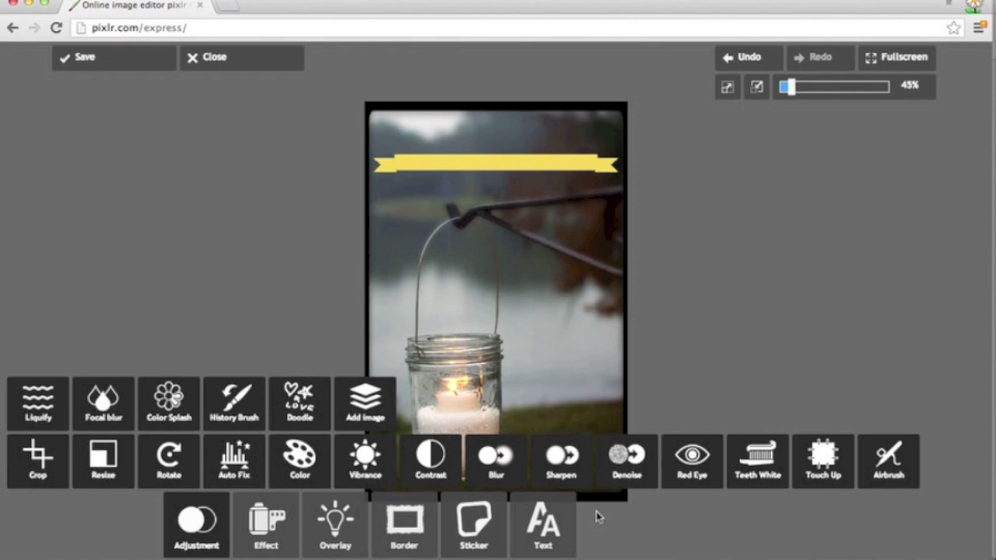
{"action": "left_click", "coordinate": [556, 530]}
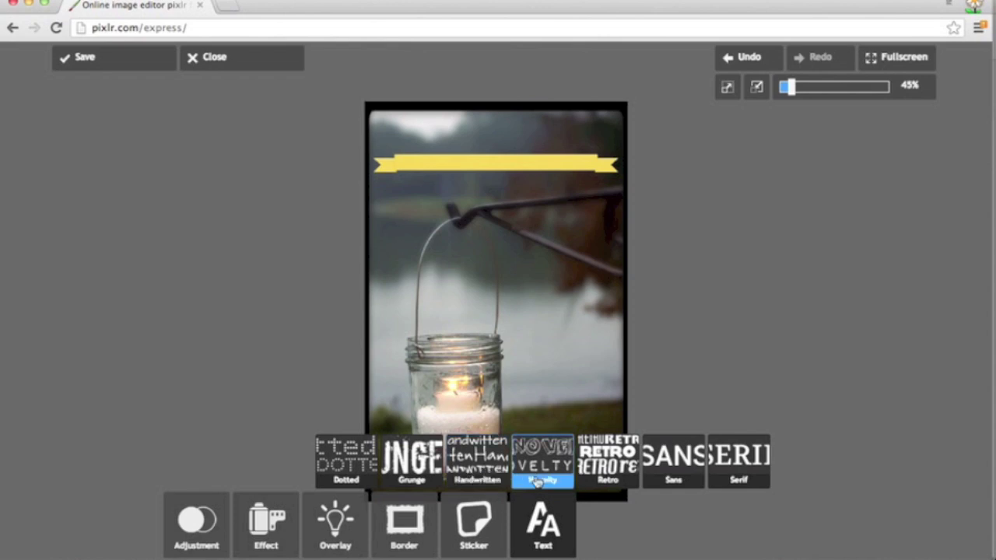
Step: Start a Retro text in the BPScrip font with black colour
{"action": "left_click", "coordinate": [606, 476]}
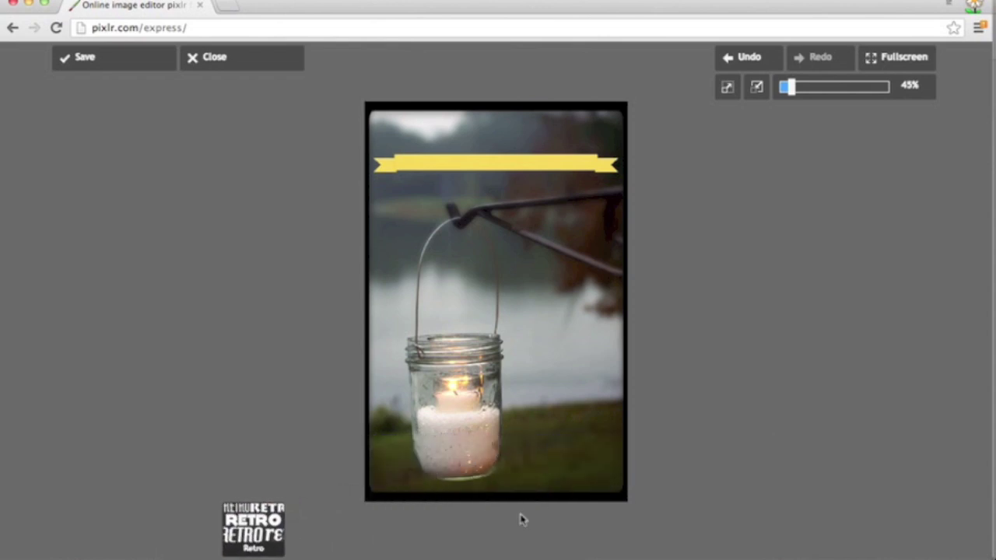
{"action": "left_click", "coordinate": [514, 519]}
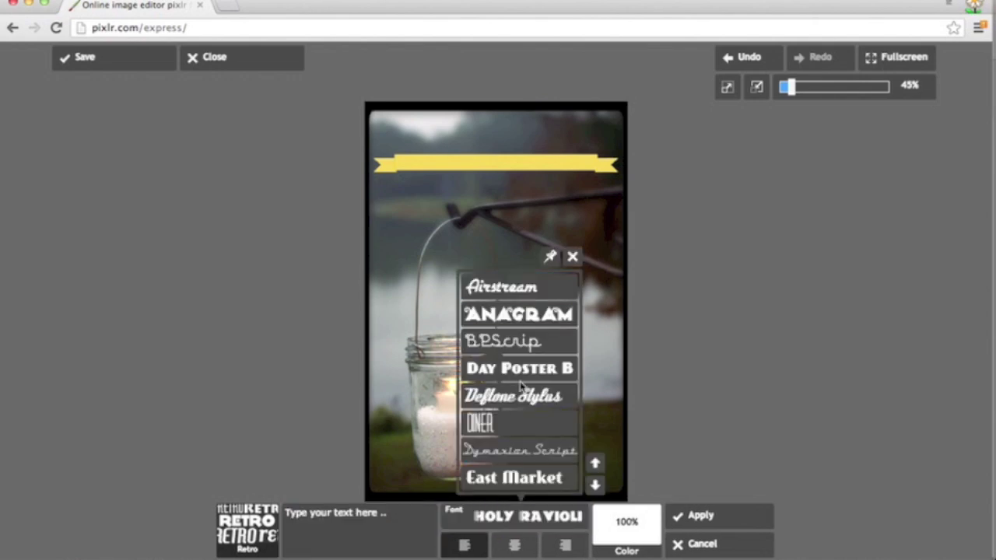
{"action": "left_click", "coordinate": [514, 342]}
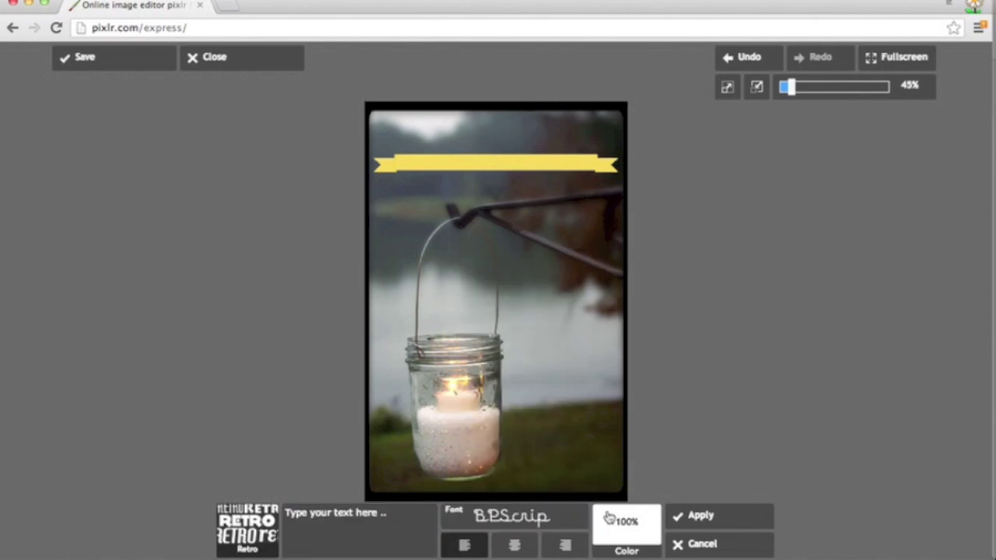
{"action": "left_click", "coordinate": [611, 521]}
{"action": "left_click_drag", "start_coordinate": [566, 411], "coordinate": [565, 486]}
Step: Type 'mason jar lantern tutorial', fit it onto the yellow ribbon, and apply
{"action": "left_click", "coordinate": [375, 537]}
{"action": "type", "text": "ma"}
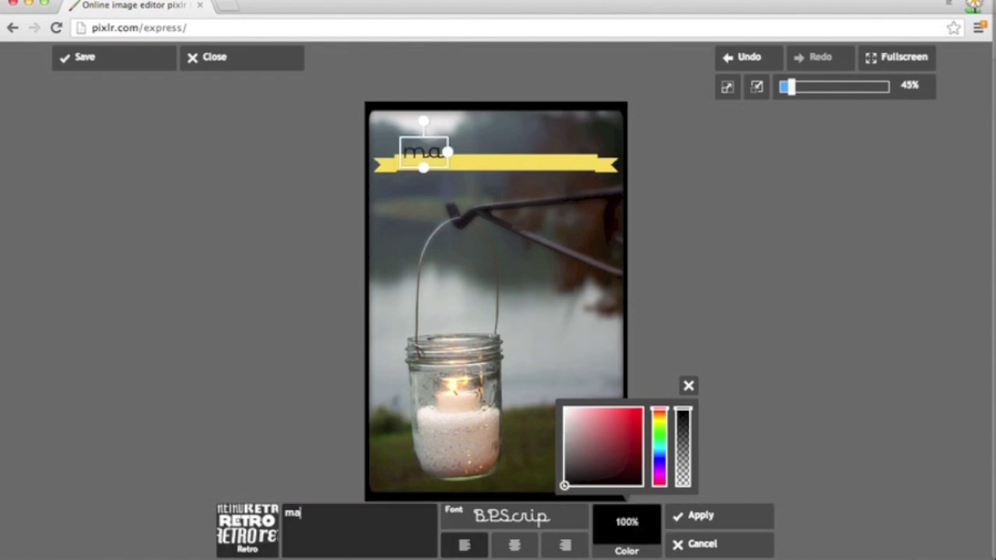
{"action": "type", "text": "son jar lantern tutorial"}
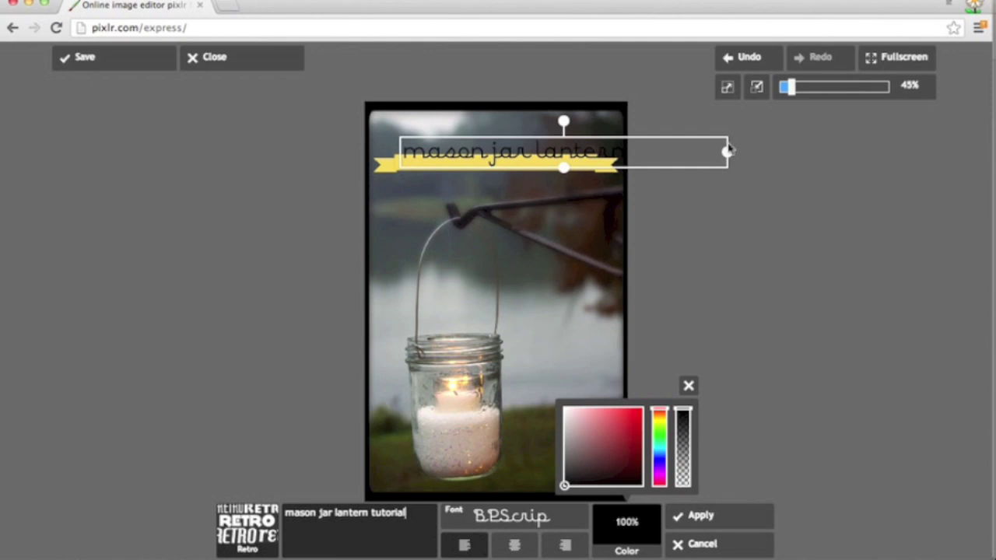
{"action": "left_click_drag", "start_coordinate": [728, 151], "coordinate": [662, 152]}
{"action": "left_click_drag", "start_coordinate": [578, 158], "coordinate": [514, 169]}
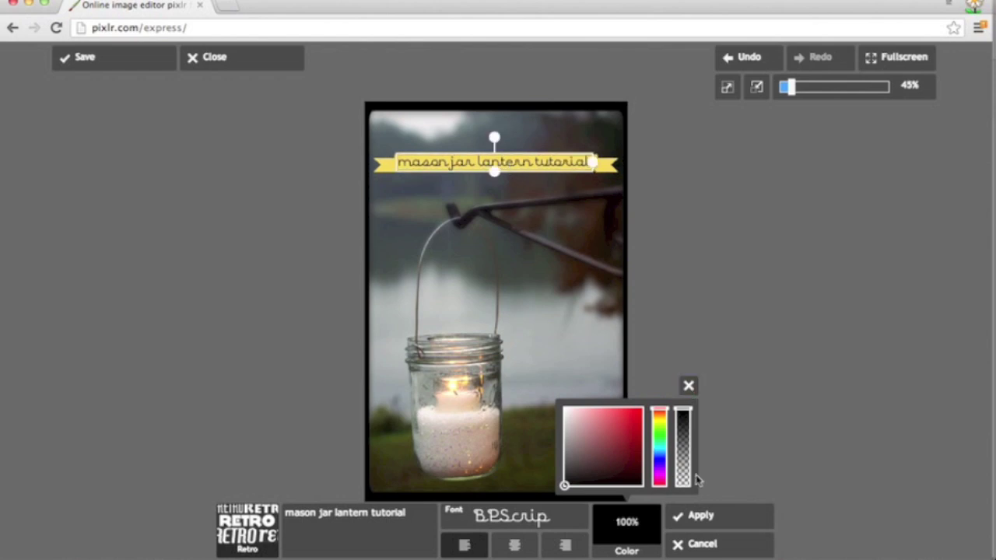
{"action": "left_click", "coordinate": [704, 518]}
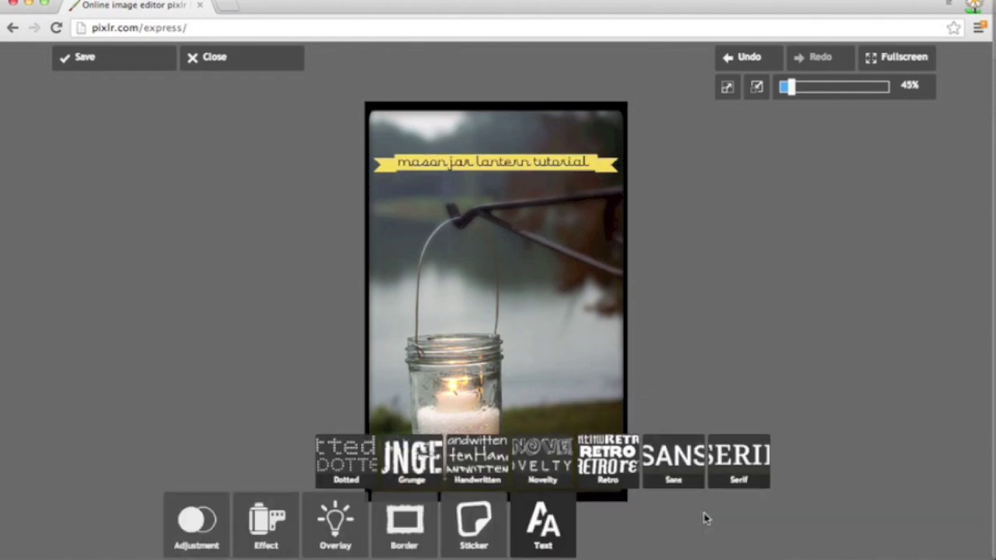
Step: Add 'the thinking closet' in the Serif Mido font, shrunk into the lower-right corner
{"action": "left_click", "coordinate": [738, 467]}
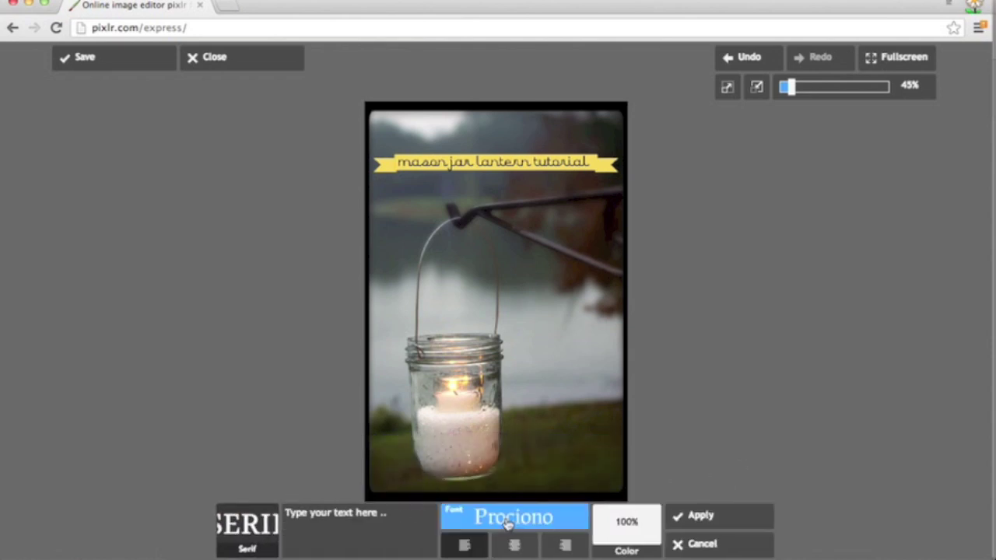
{"action": "left_click", "coordinate": [513, 518]}
{"action": "left_click", "coordinate": [595, 487]}
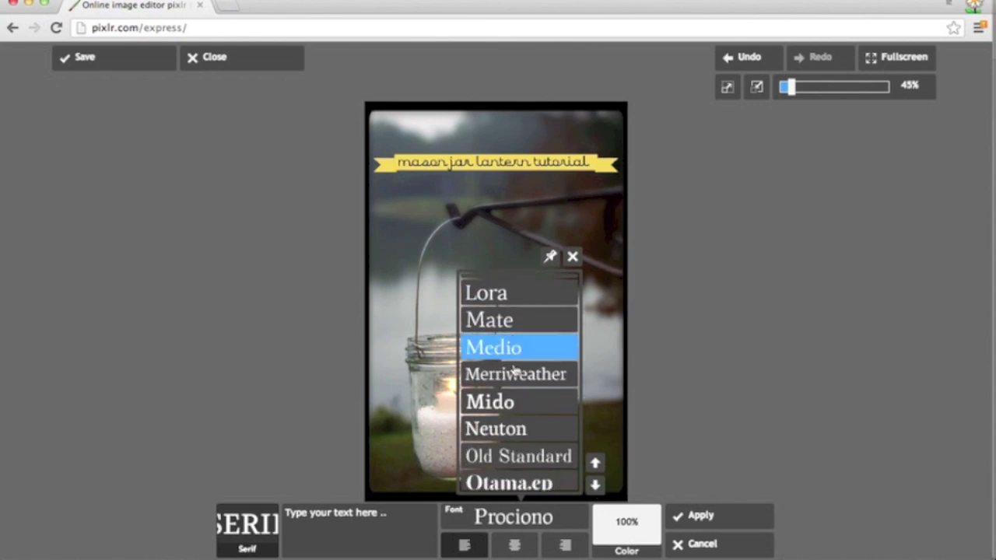
{"action": "left_click", "coordinate": [510, 413]}
{"action": "left_click", "coordinate": [338, 538]}
{"action": "type", "text": "the thinking closet"}
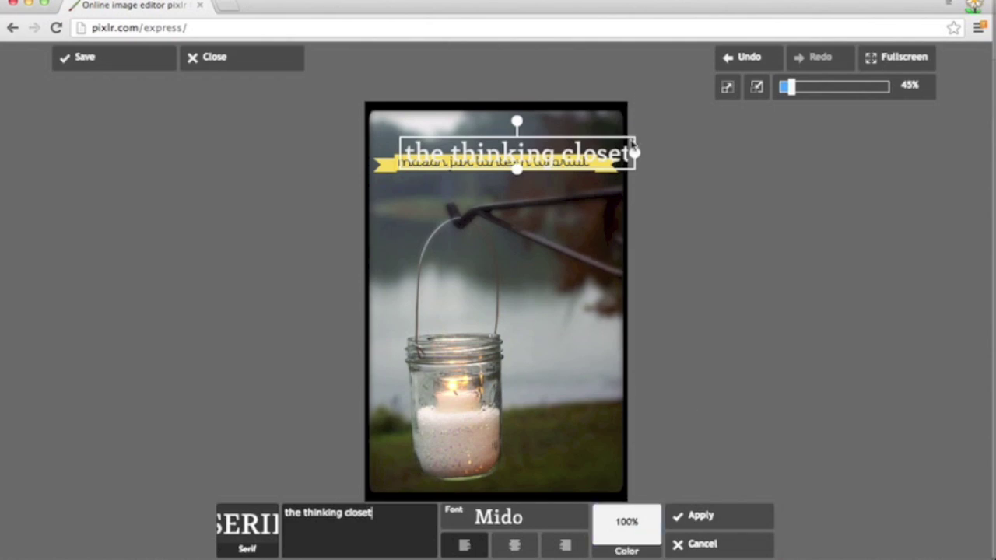
{"action": "left_click_drag", "start_coordinate": [635, 154], "coordinate": [601, 482]}
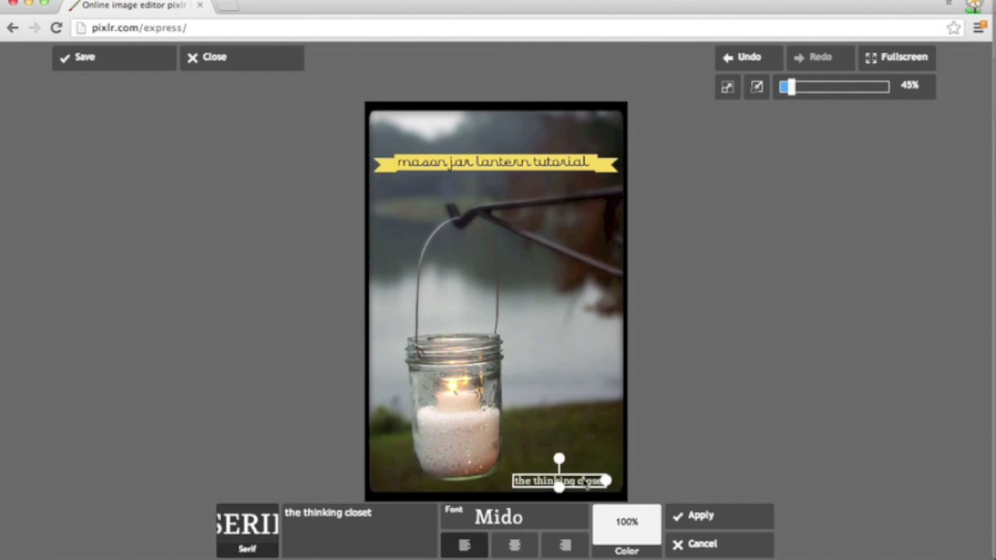
Step: Lower the watermark text's colour opacity to 21% and apply it
{"action": "left_click", "coordinate": [593, 487]}
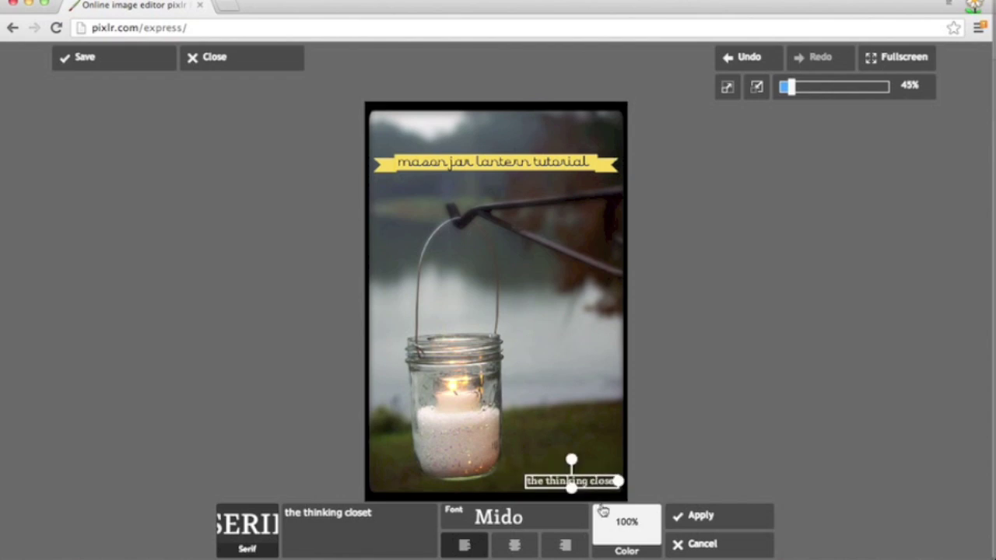
{"action": "left_click", "coordinate": [627, 551]}
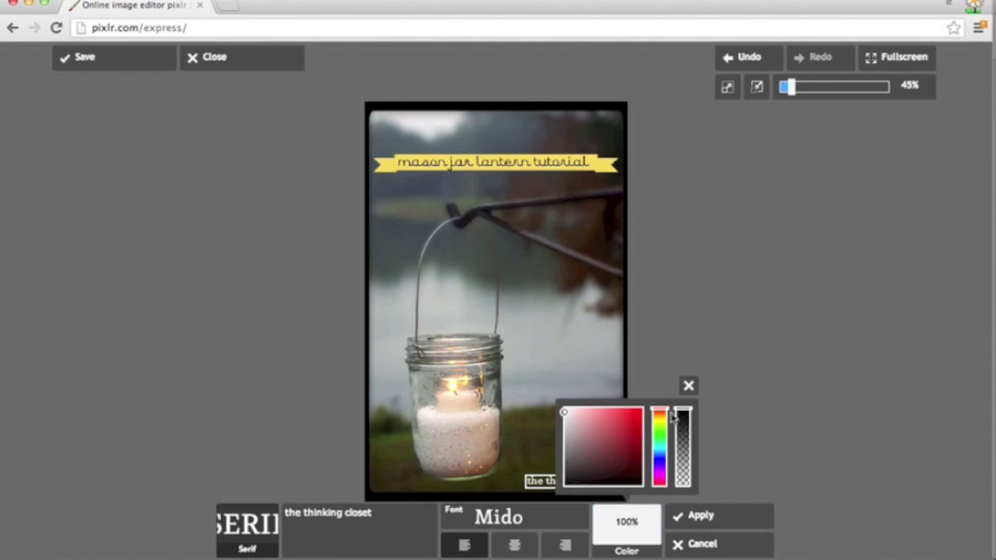
{"action": "left_click_drag", "start_coordinate": [682, 416], "coordinate": [698, 473]}
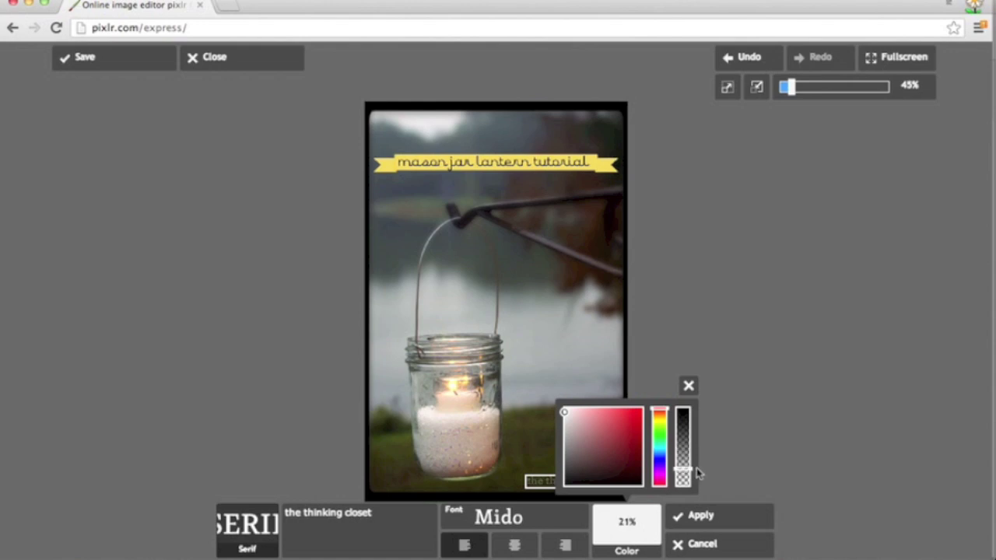
{"action": "left_click", "coordinate": [689, 386]}
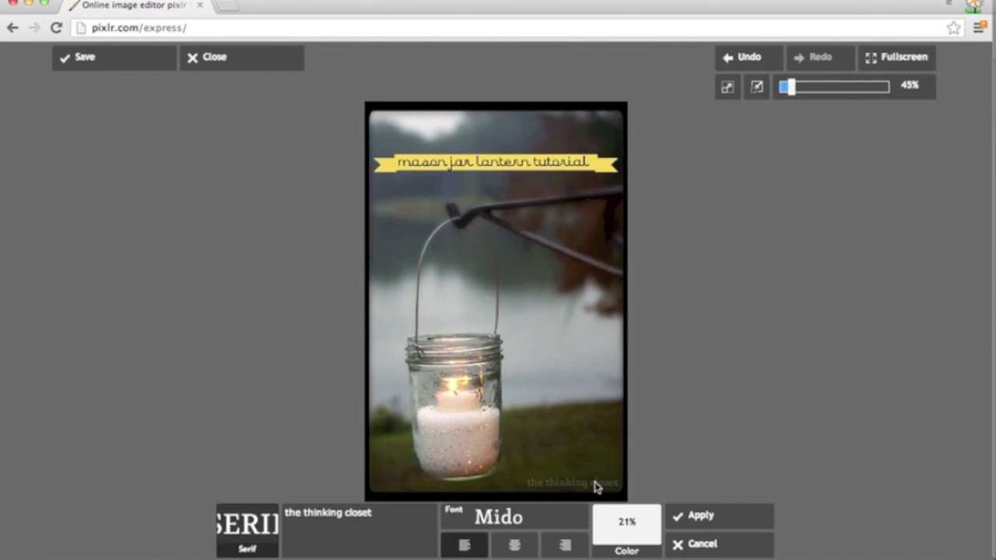
{"action": "left_click_drag", "start_coordinate": [594, 488], "coordinate": [595, 486]}
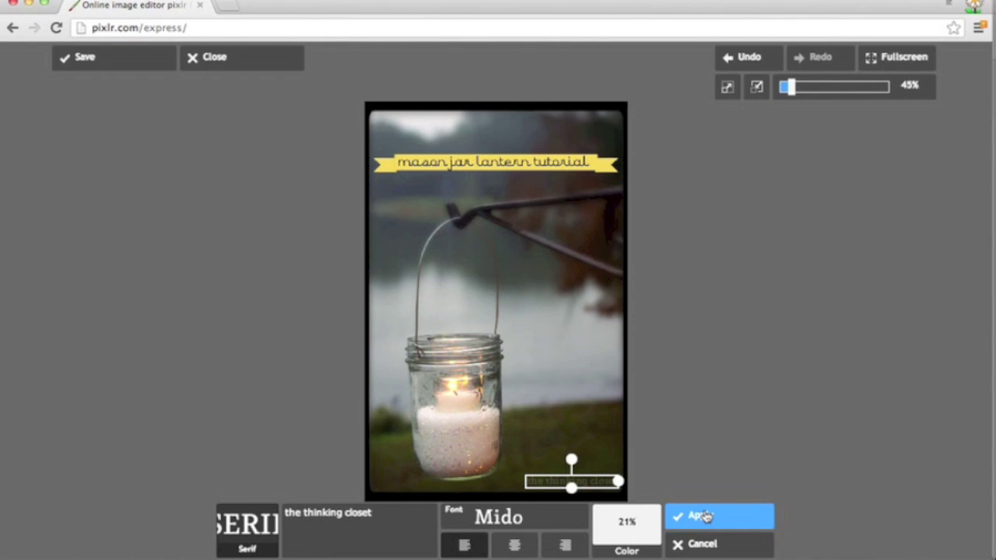
{"action": "left_click", "coordinate": [700, 516]}
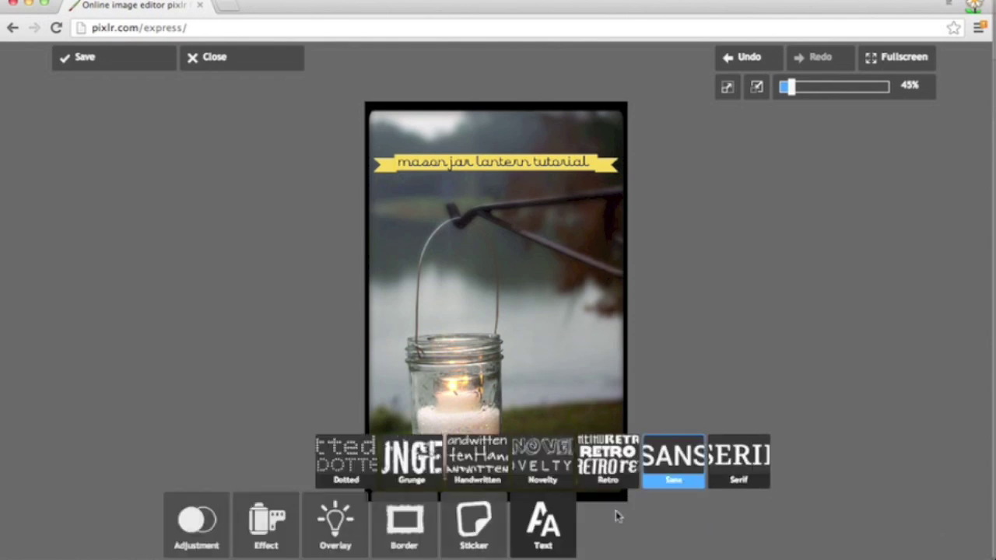
Step: Try full-screen view, then close the finished lantern photo back to the start screen
{"action": "left_click", "coordinate": [537, 537]}
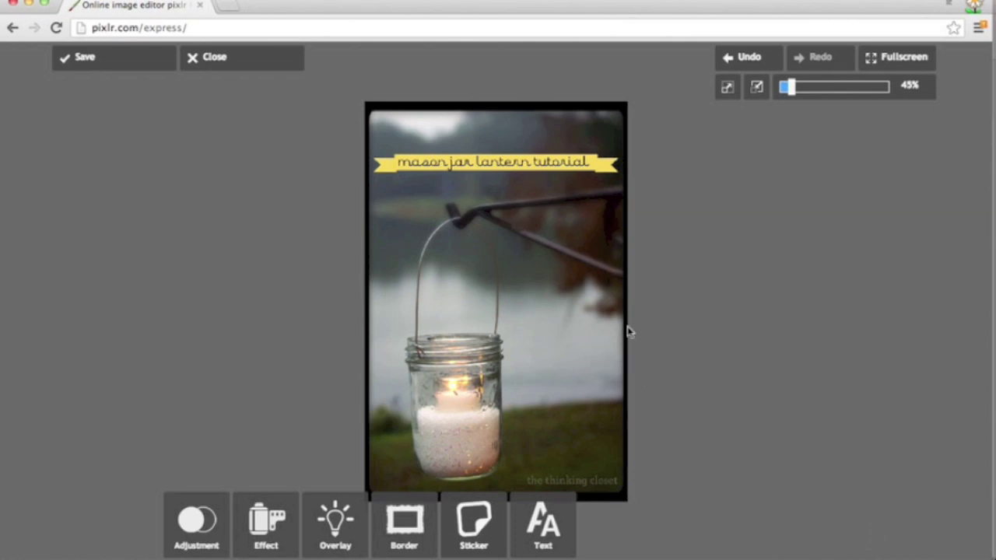
{"action": "left_click", "coordinate": [897, 59]}
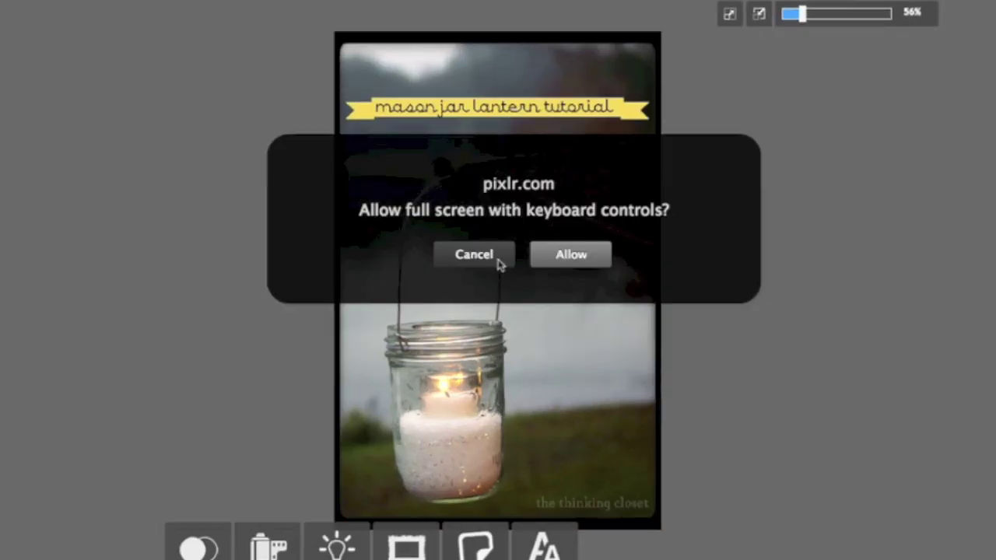
{"action": "left_click", "coordinate": [558, 264]}
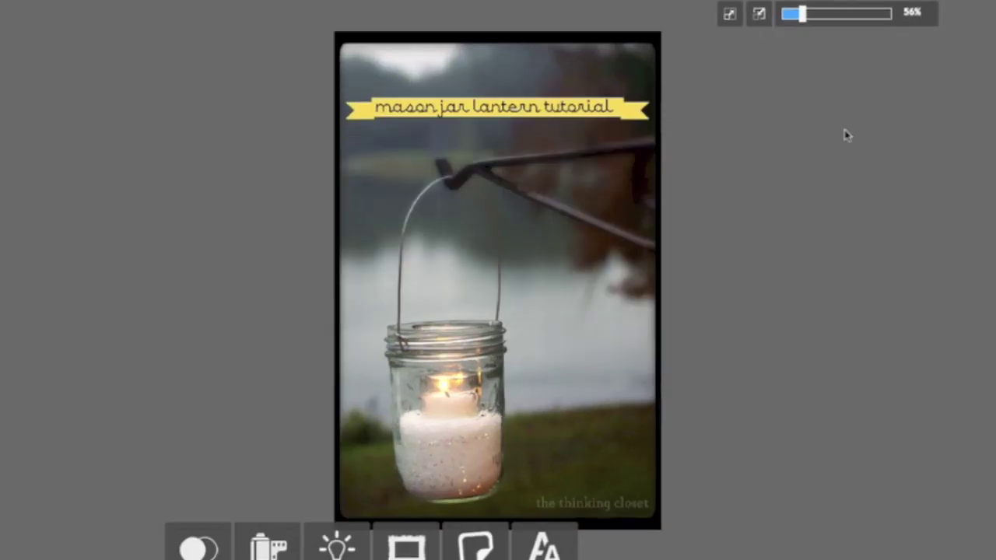
{"action": "mouse_move", "coordinate": [803, 14]}
{"action": "left_mouse_down"}
{"action": "mouse_move", "coordinate": [841, 17]}
{"action": "mouse_move", "coordinate": [792, 18]}
{"action": "mouse_move", "coordinate": [802, 16]}
{"action": "left_mouse_up"}
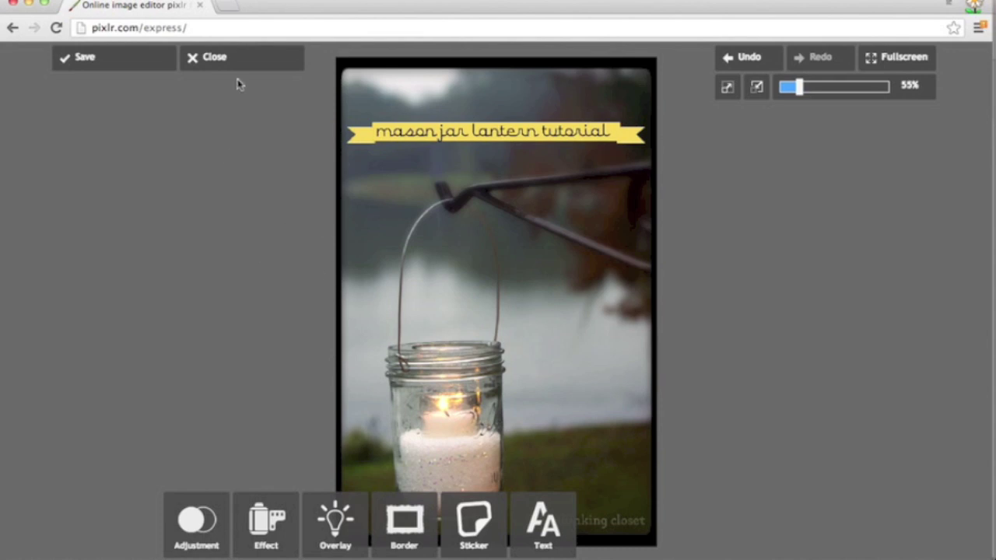
{"action": "left_click", "coordinate": [238, 71]}
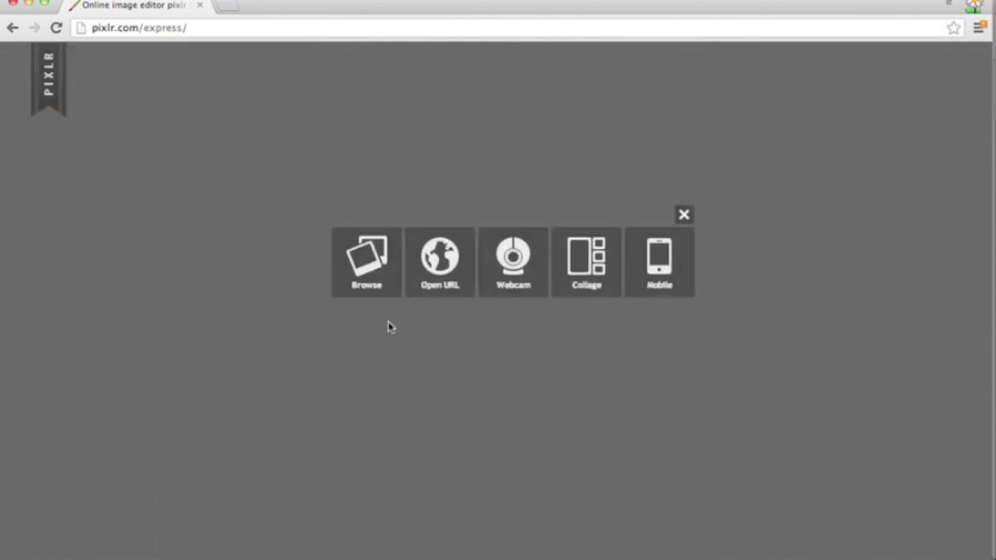
Step: Open Purse.jpg from the PixlrExpress-VideoTutorial folder
{"action": "left_click", "coordinate": [379, 285]}
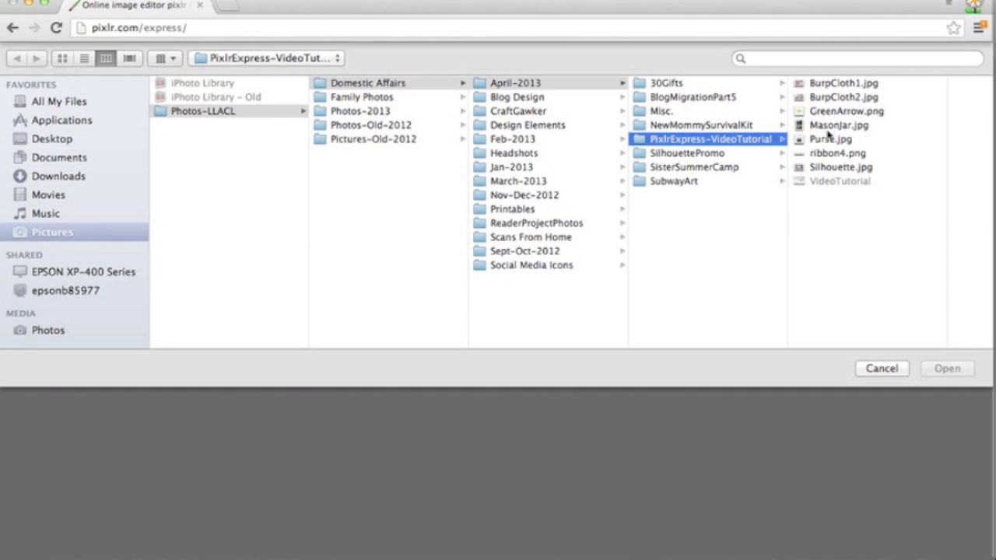
{"action": "left_click", "coordinate": [835, 140]}
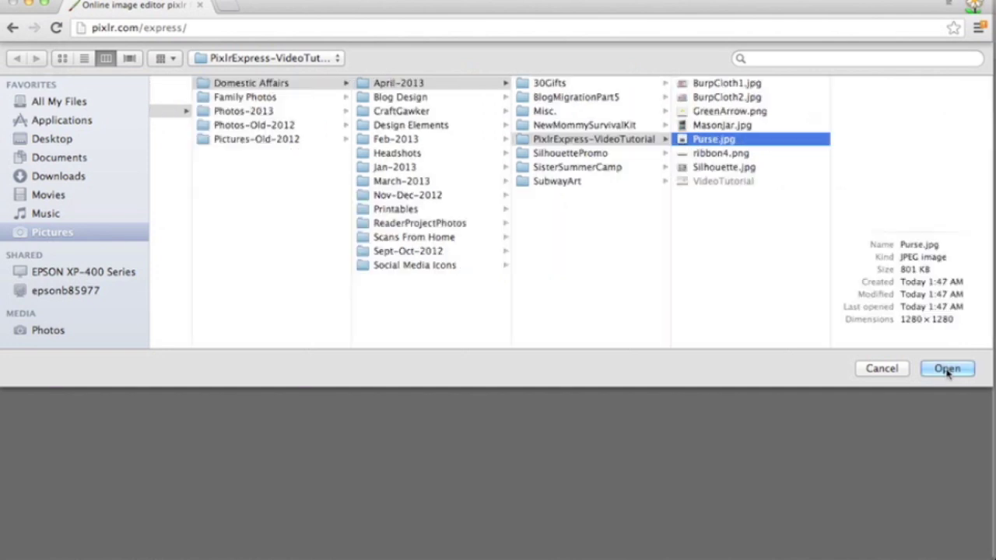
{"action": "left_click", "coordinate": [948, 368]}
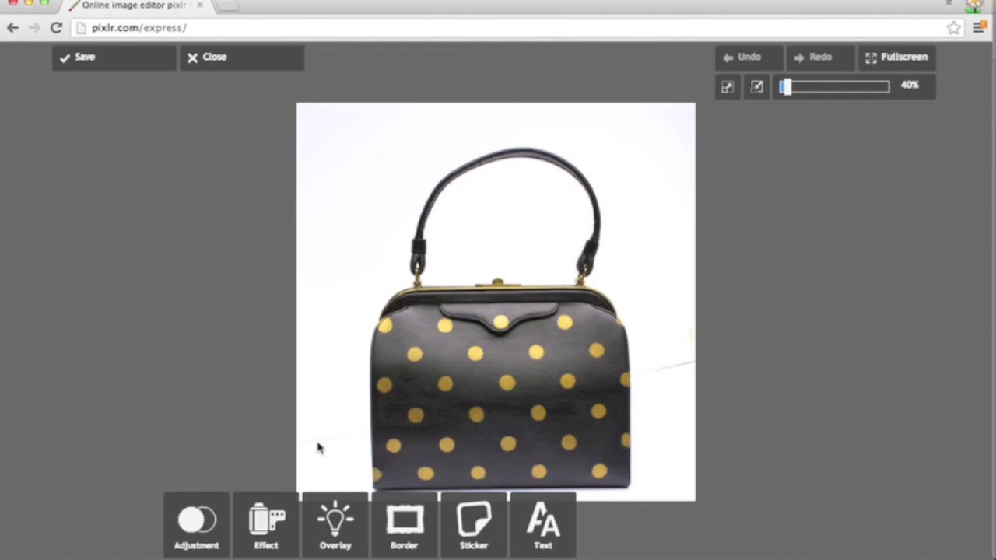
Step: Remove spots on the purse photo with Touch Up Spots at brush size 40
{"action": "left_click", "coordinate": [200, 527]}
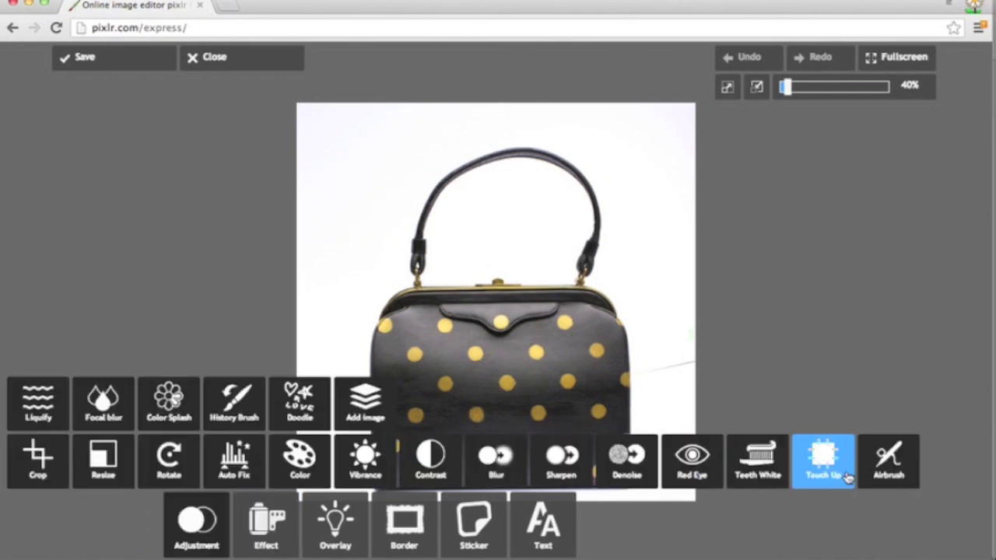
{"action": "left_click", "coordinate": [848, 478]}
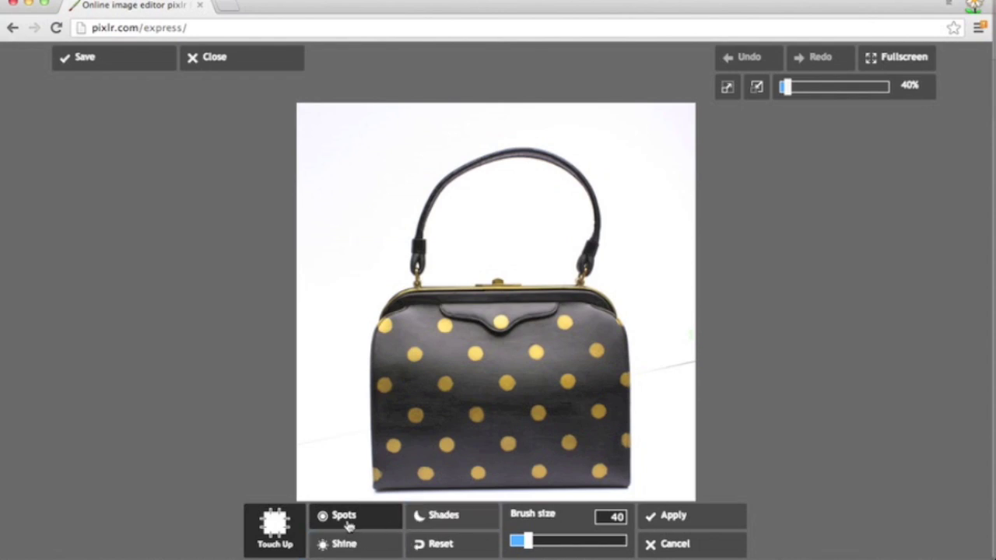
{"action": "left_click", "coordinate": [348, 526]}
{"action": "left_click", "coordinate": [680, 520]}
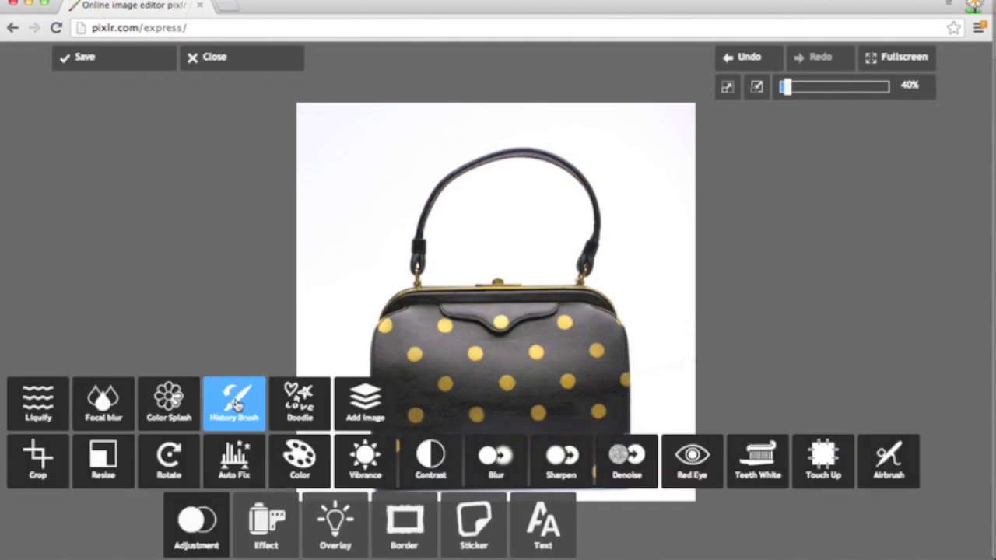
Step: Open Doodle and set its brush colour to white at 100%
{"action": "left_click", "coordinate": [321, 417]}
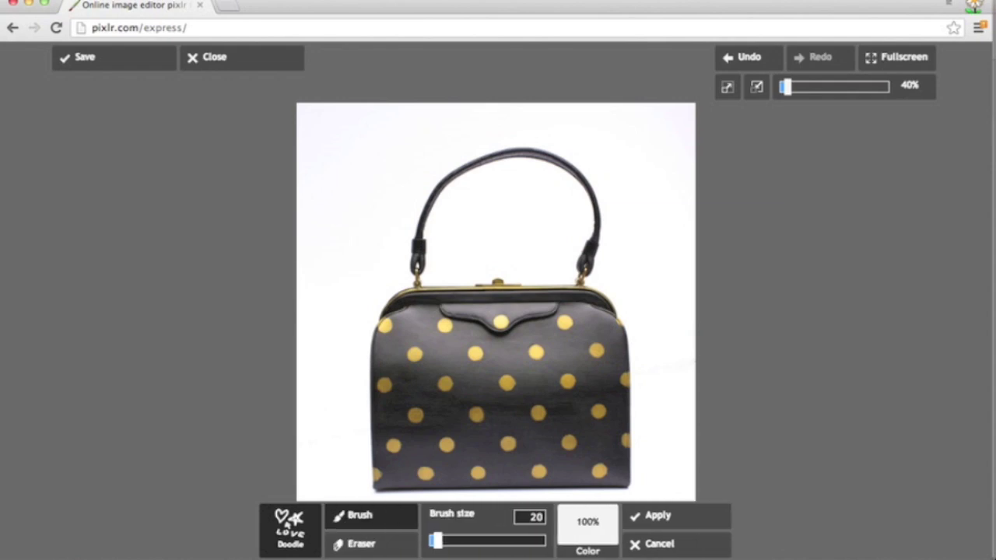
{"action": "left_click", "coordinate": [583, 539]}
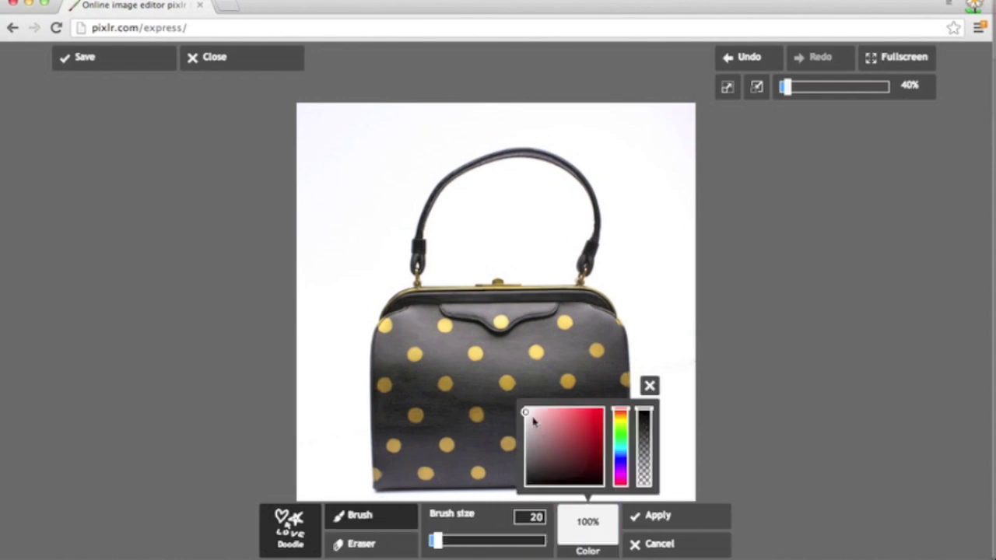
{"action": "left_click_drag", "start_coordinate": [527, 418], "coordinate": [526, 396]}
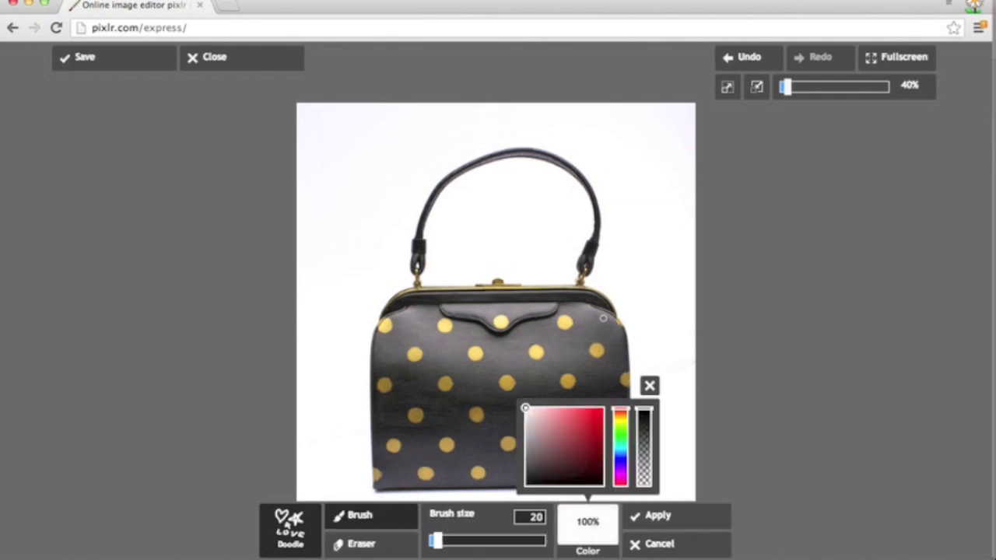
{"action": "left_click", "coordinate": [650, 386]}
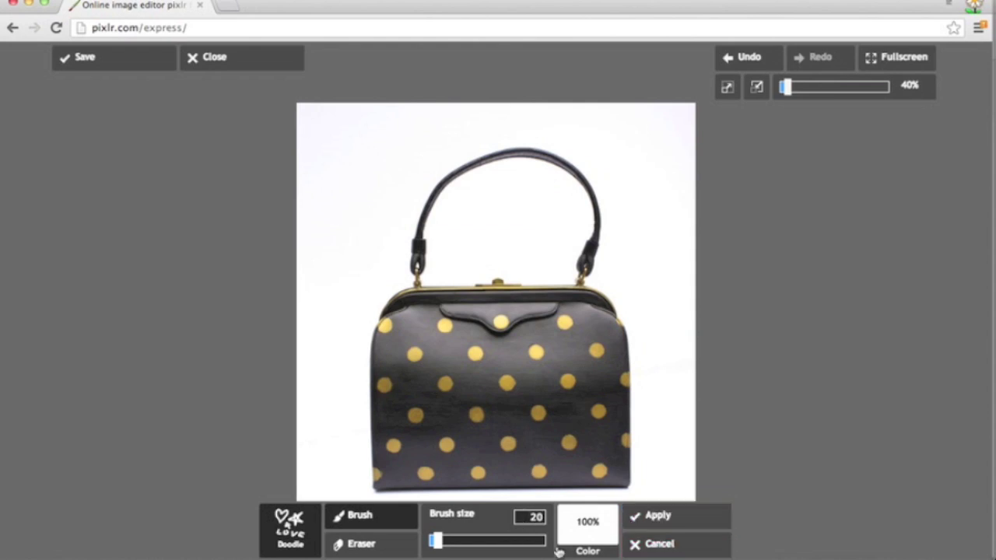
Step: Try a black, size-15 doodle arrow above the handbag, then cancel it without applying
{"action": "left_click", "coordinate": [595, 538]}
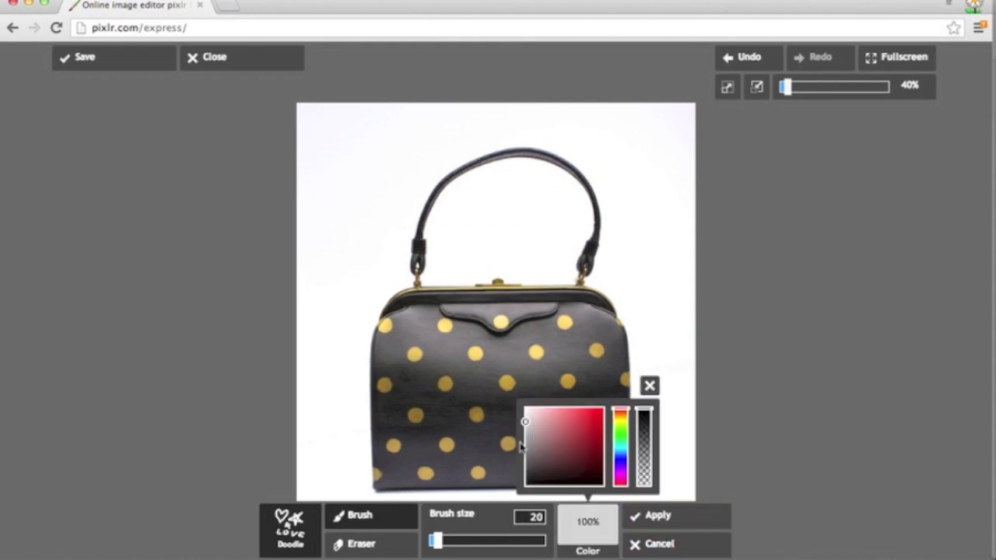
{"action": "left_click", "coordinate": [525, 487]}
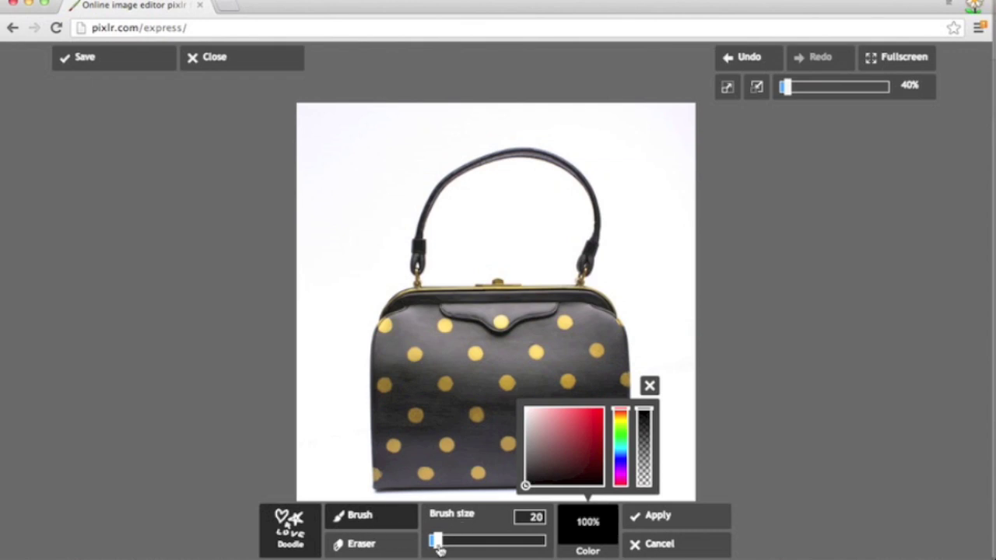
{"action": "left_click_drag", "start_coordinate": [439, 550], "coordinate": [436, 550]}
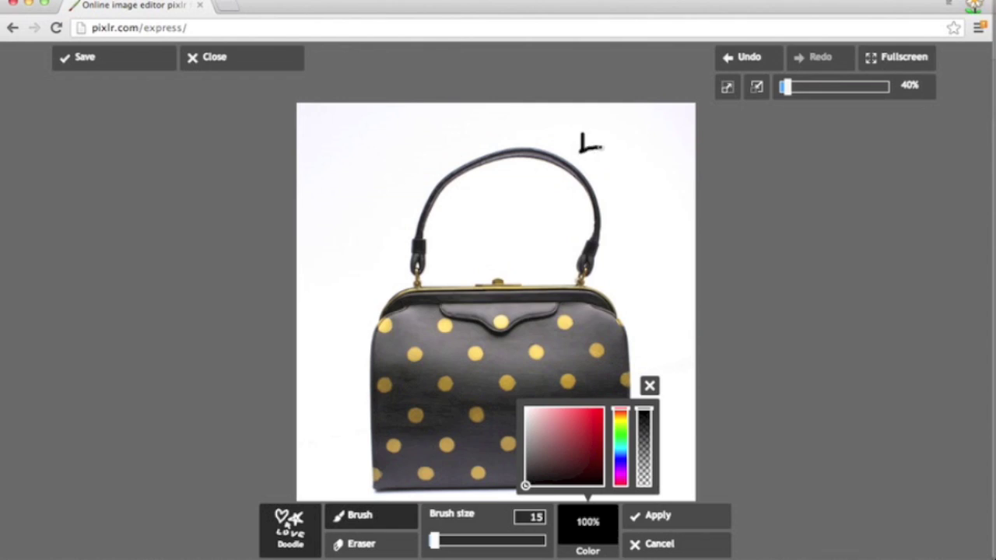
{"action": "mouse_move", "coordinate": [583, 146]}
{"action": "left_mouse_down"}
{"action": "mouse_move", "coordinate": [627, 133]}
{"action": "mouse_move", "coordinate": [644, 169]}
{"action": "left_mouse_up"}
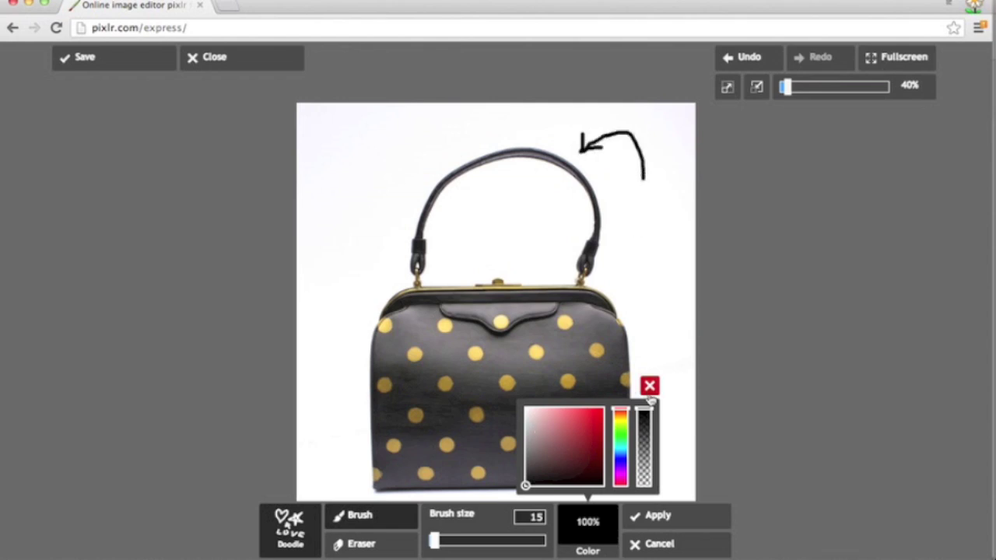
{"action": "left_click", "coordinate": [650, 386]}
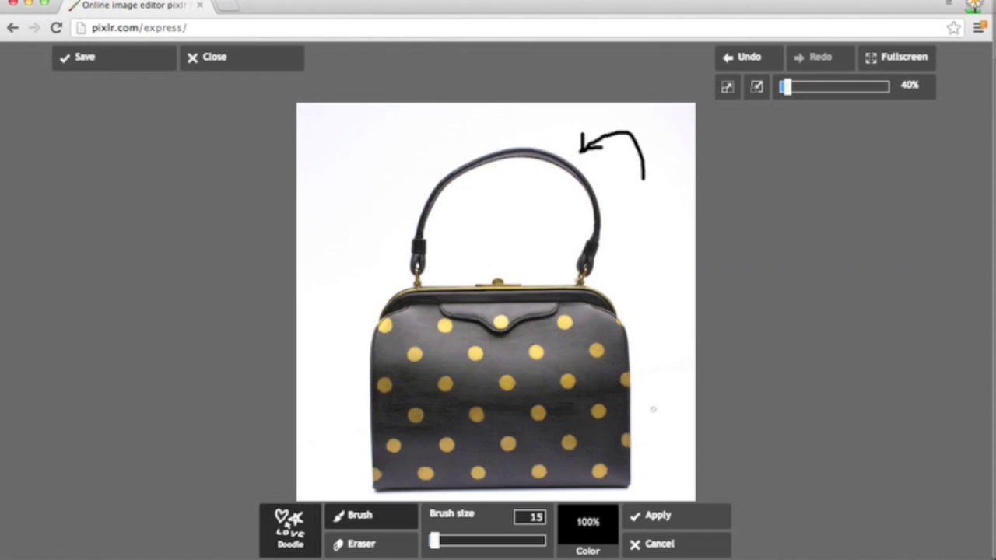
{"action": "left_click", "coordinate": [682, 547]}
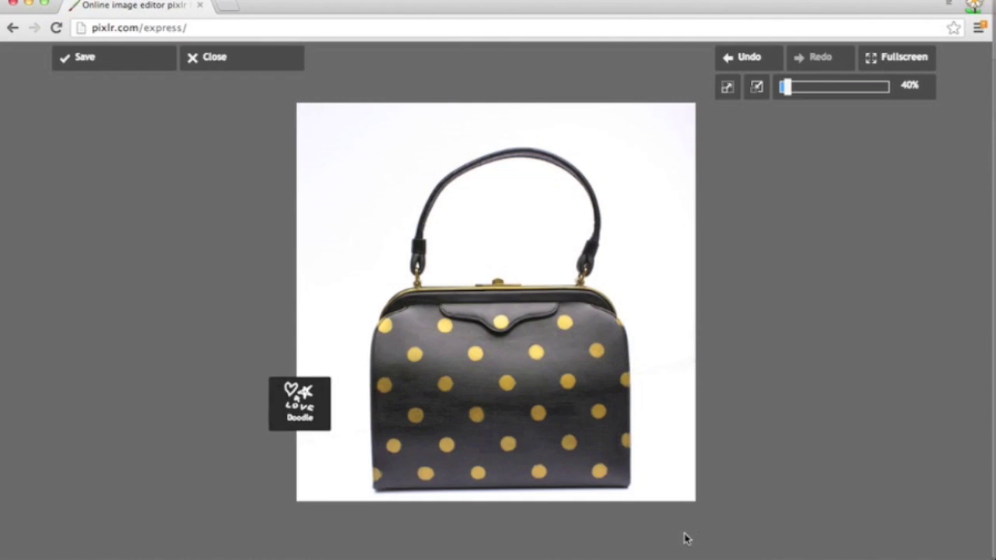
{"action": "left_click", "coordinate": [365, 401]}
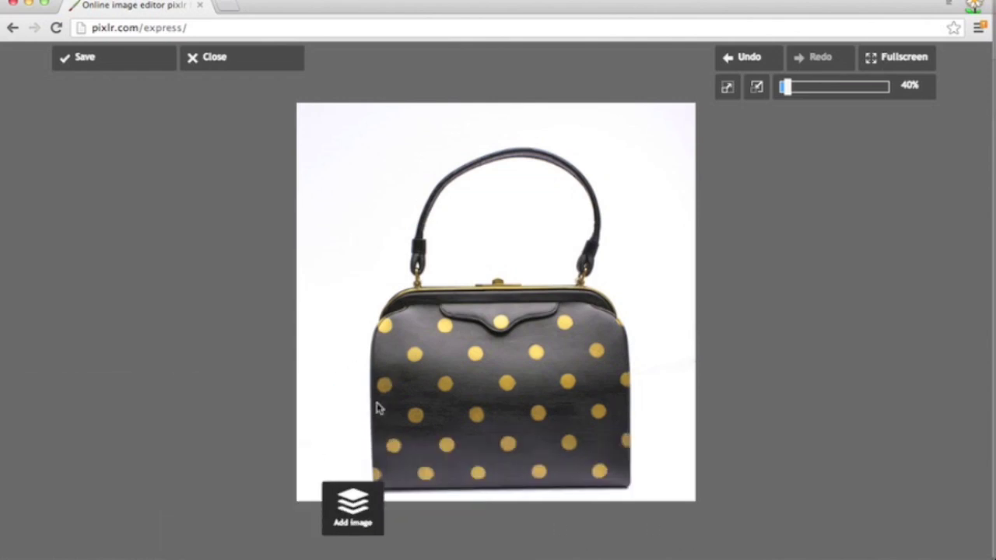
{"action": "left_click", "coordinate": [411, 541]}
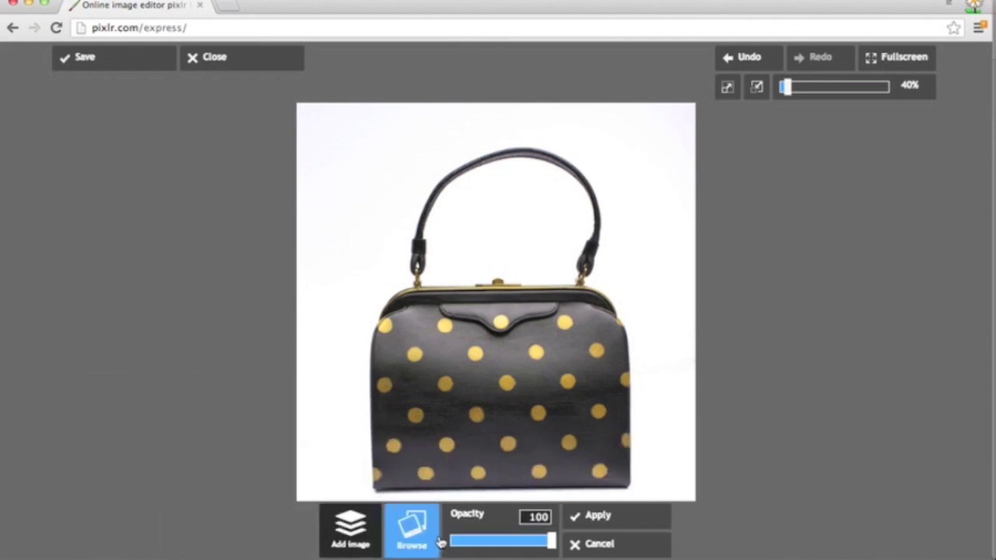
{"action": "left_click", "coordinate": [852, 113]}
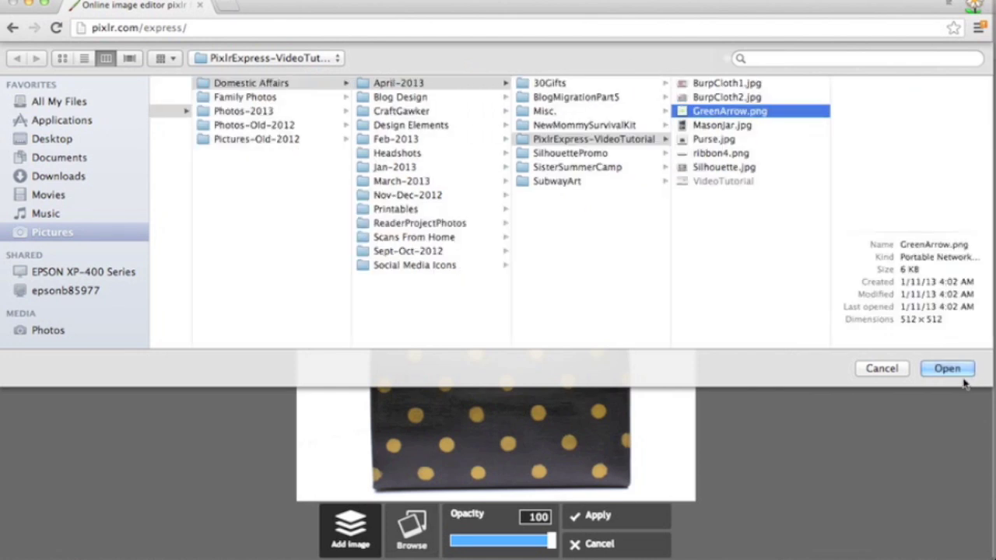
{"action": "key", "text": "Return"}
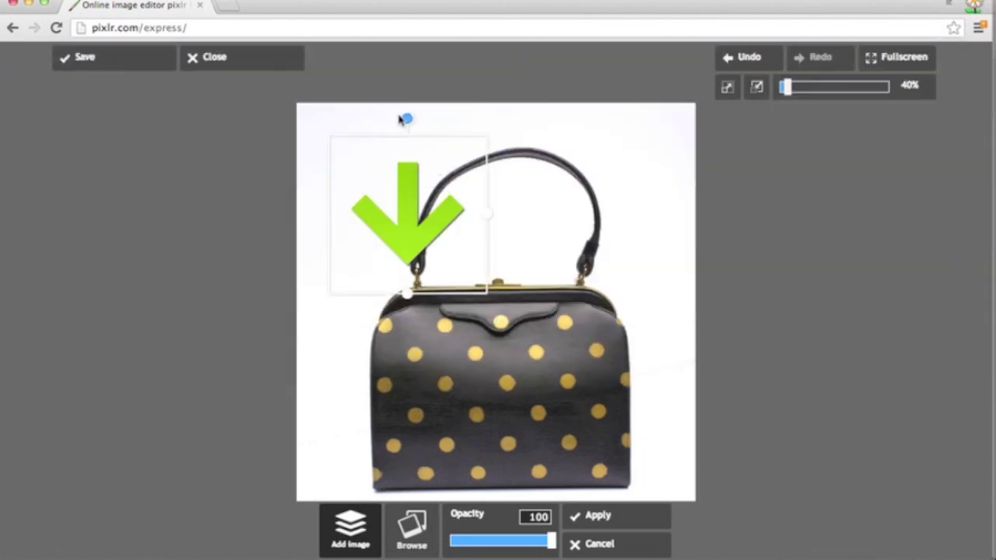
{"action": "left_click_drag", "start_coordinate": [403, 130], "coordinate": [331, 195]}
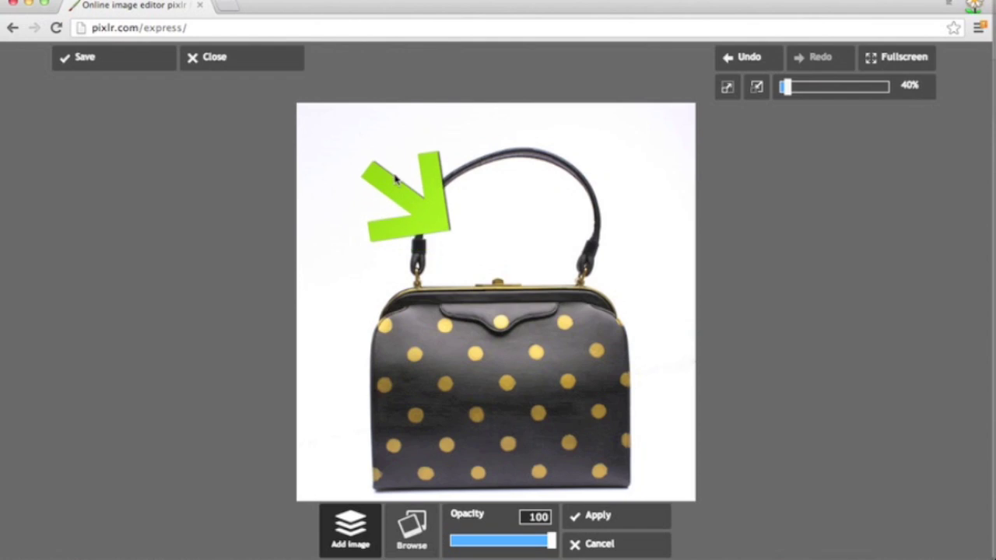
{"action": "left_click", "coordinate": [642, 538]}
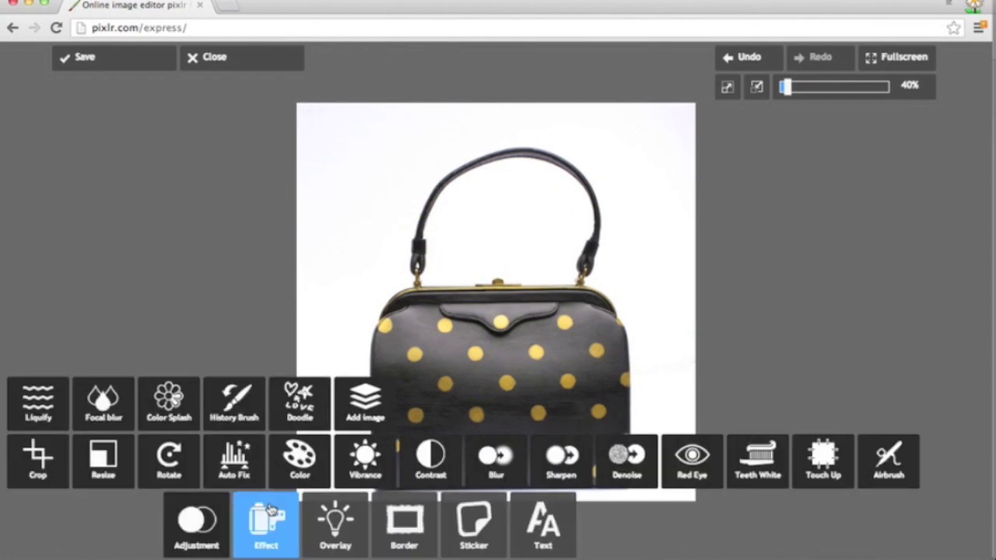
Step: Add the oval speech bubble from the Comic stickers, placed top-left beside the handle
{"action": "left_click", "coordinate": [464, 547]}
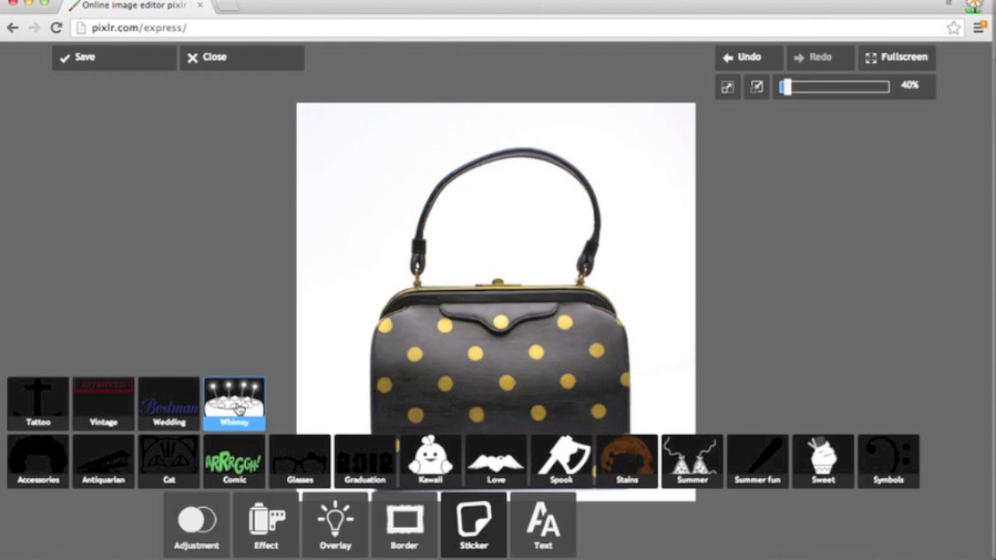
{"action": "left_click", "coordinate": [240, 478]}
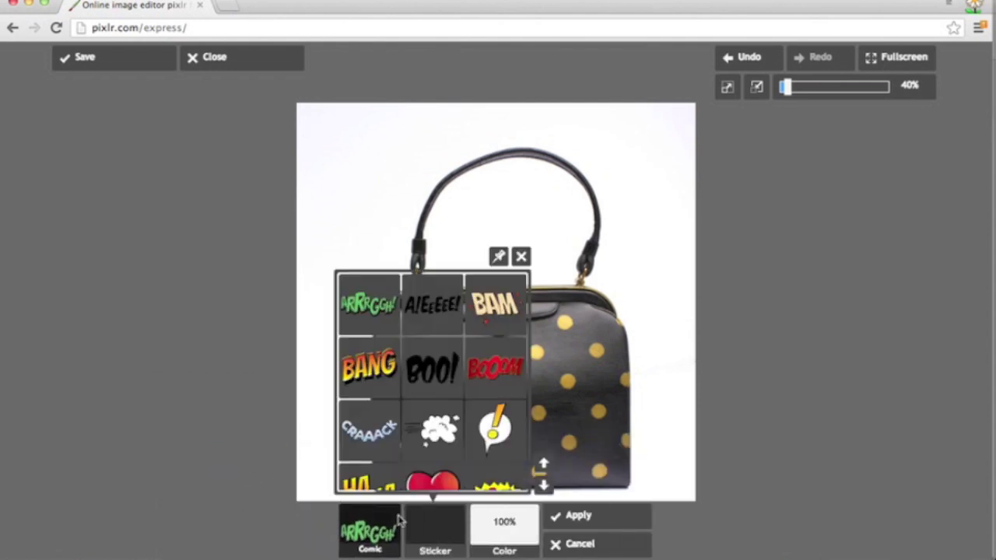
{"action": "left_click", "coordinate": [544, 485]}
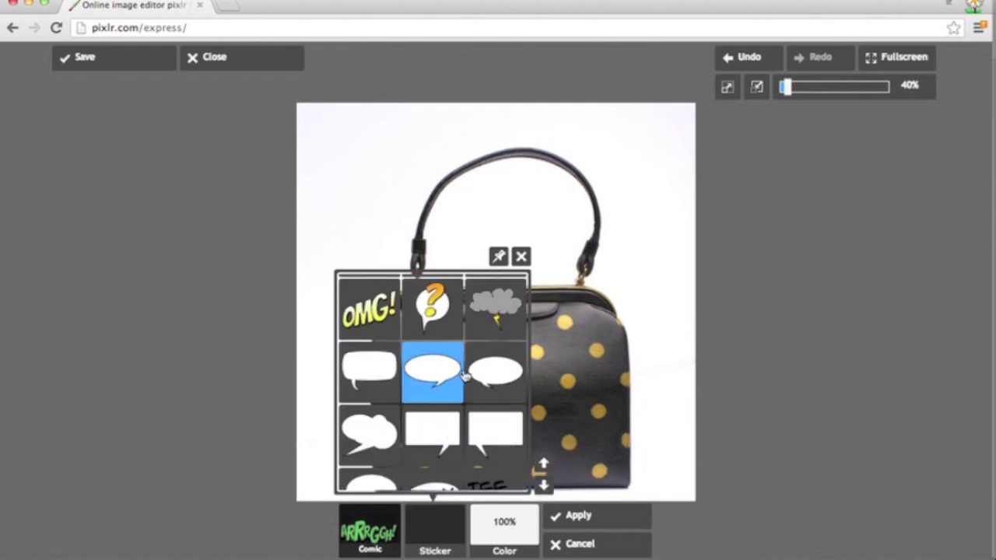
{"action": "left_click", "coordinate": [499, 376]}
{"action": "left_click_drag", "start_coordinate": [440, 234], "coordinate": [536, 173]}
{"action": "mouse_move", "coordinate": [468, 200]}
{"action": "left_mouse_down"}
{"action": "mouse_move", "coordinate": [458, 187]}
{"action": "mouse_move", "coordinate": [459, 196]}
{"action": "left_mouse_up"}
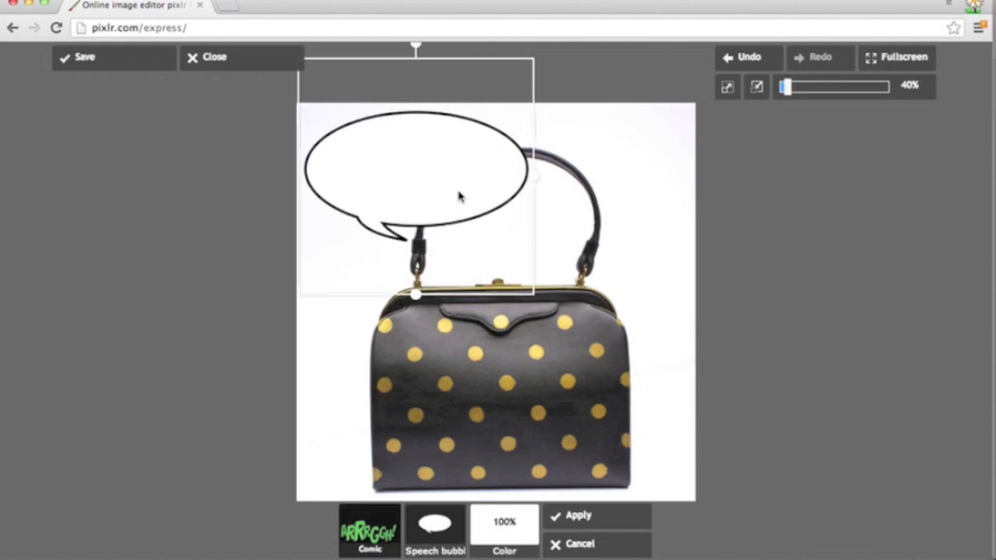
{"action": "left_click", "coordinate": [623, 513]}
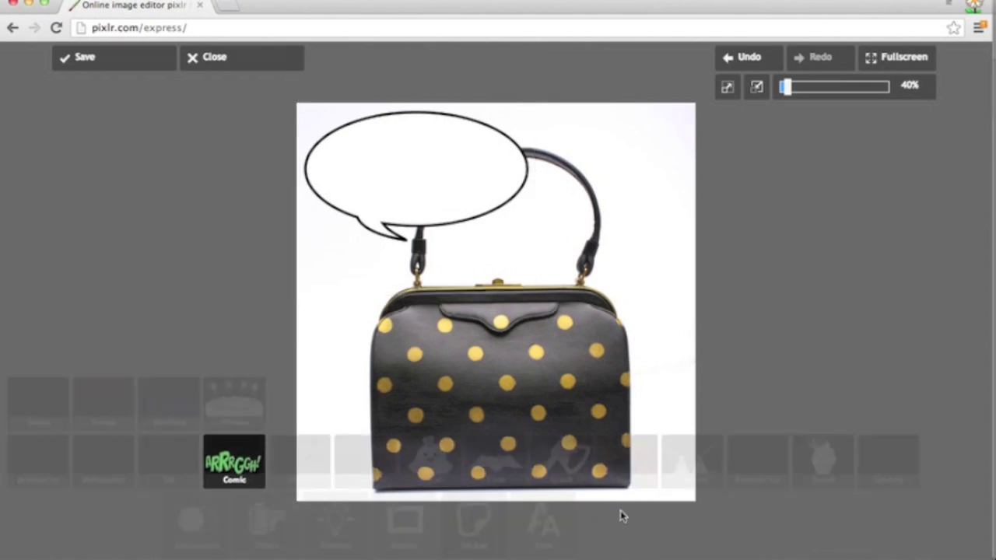
Step: Start a text layer in the handwritten Yesterdays Meal font
{"action": "left_click", "coordinate": [543, 542]}
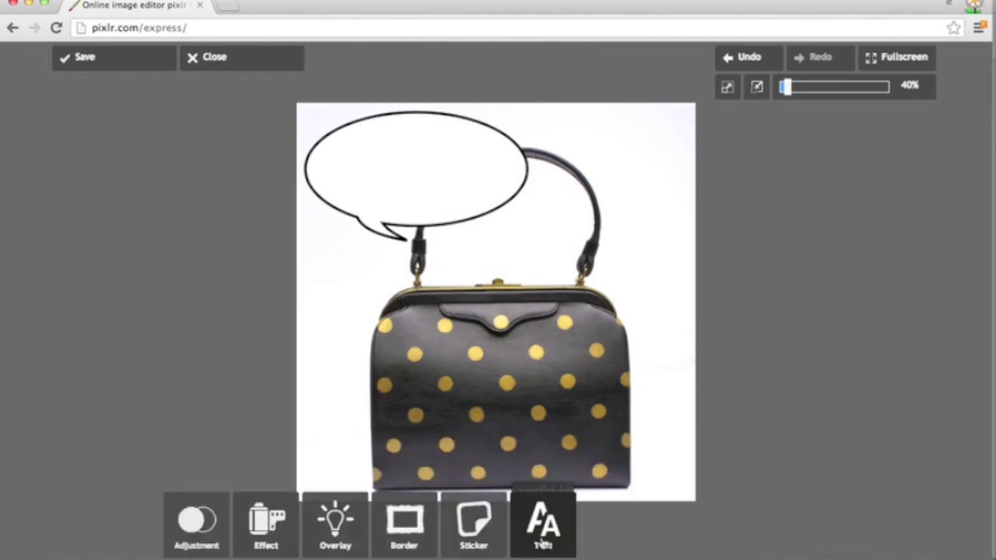
{"action": "left_click", "coordinate": [495, 474]}
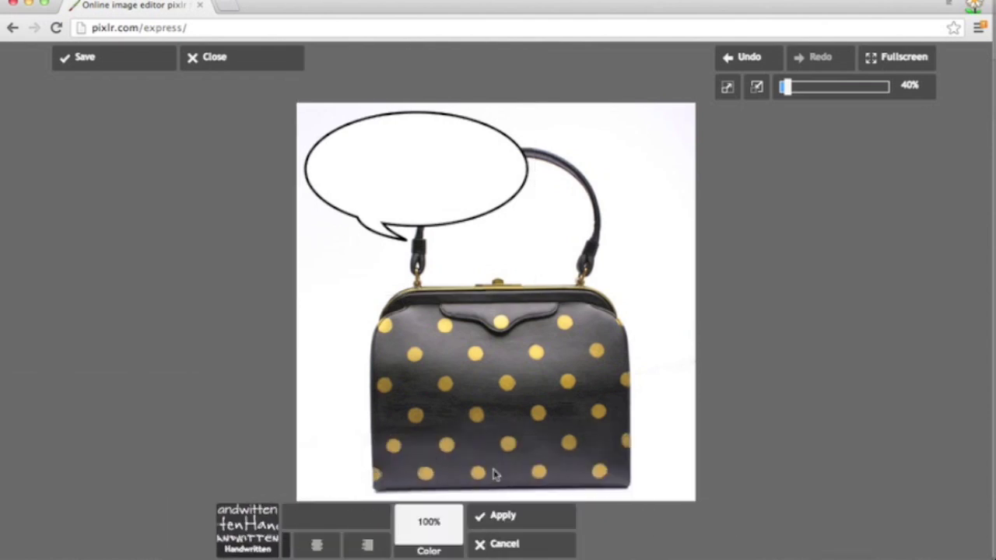
{"action": "left_click", "coordinate": [545, 517]}
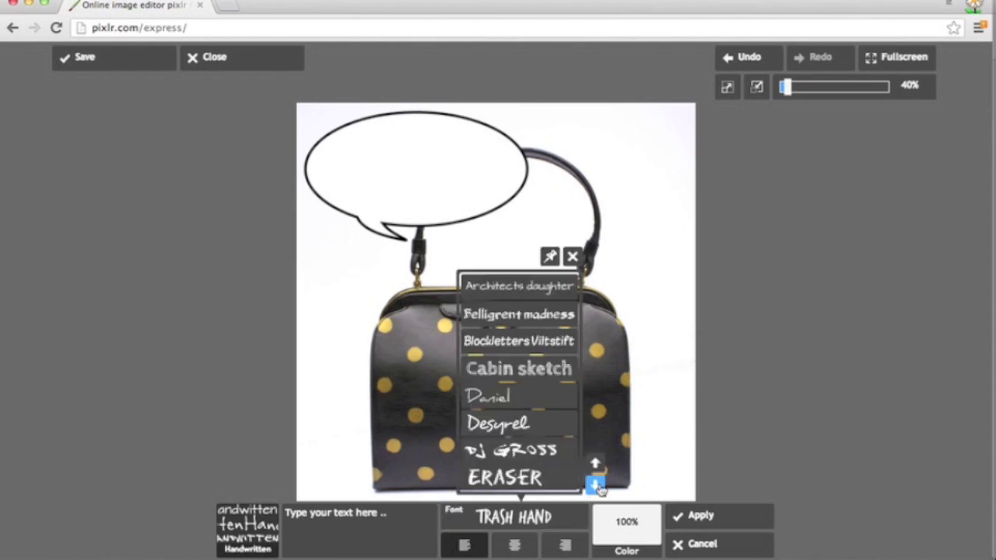
{"action": "left_click", "coordinate": [595, 486]}
{"action": "left_click", "coordinate": [596, 485]}
{"action": "left_click", "coordinate": [595, 485]}
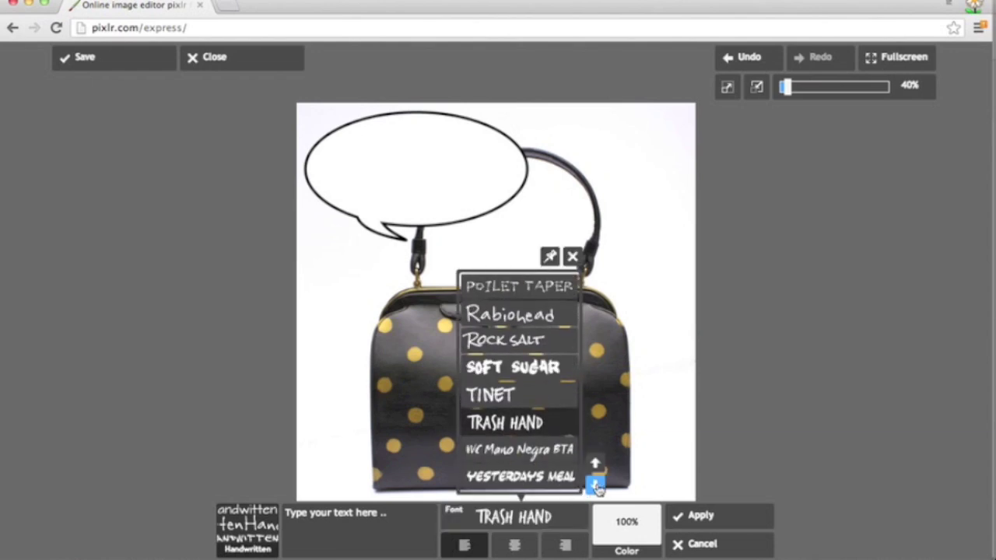
{"action": "left_click", "coordinate": [545, 473]}
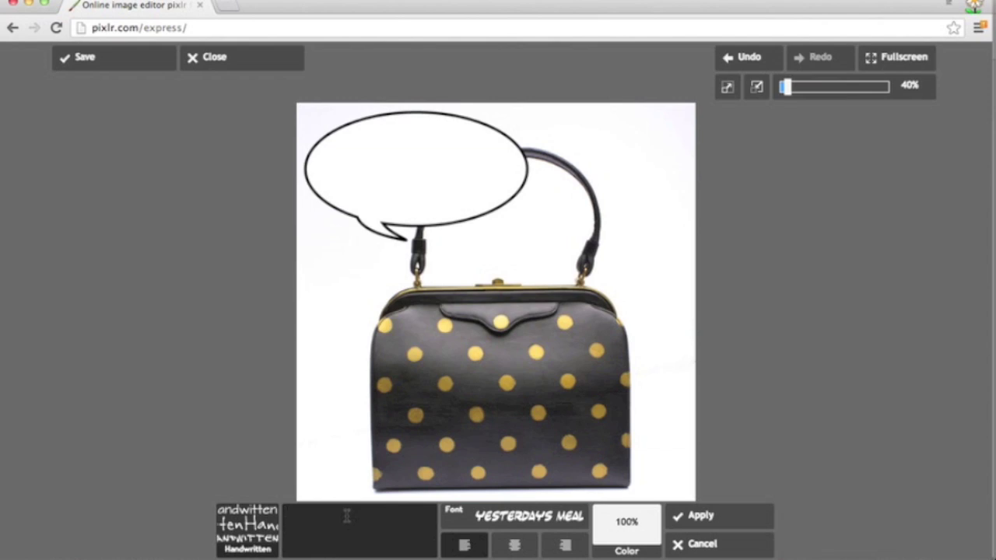
Step: Type 'thanks', 'for' and 'watching!' on three separate lines
{"action": "type", "text": "thanks"}
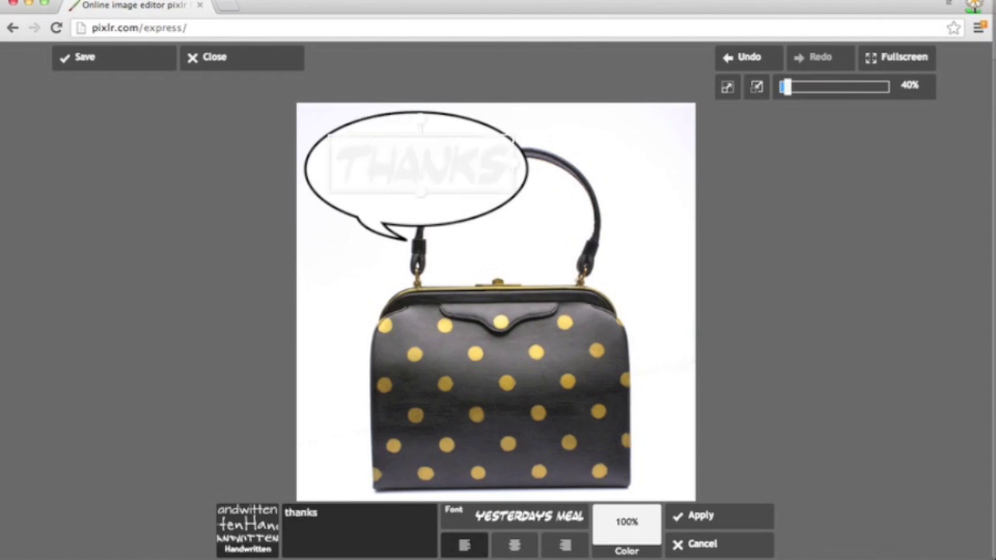
{"action": "key", "text": "Return"}
{"action": "type", "text": "for"}
{"action": "key", "text": "Return"}
{"action": "type", "text": "watching!"}
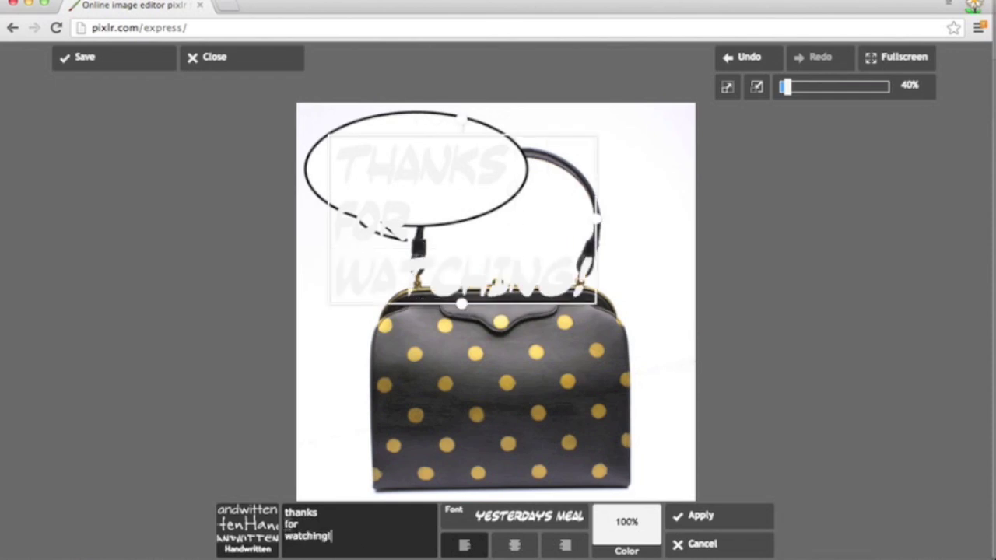
Step: Colour the text black, shrink it, and move it into the speech bubble
{"action": "left_click", "coordinate": [286, 524]}
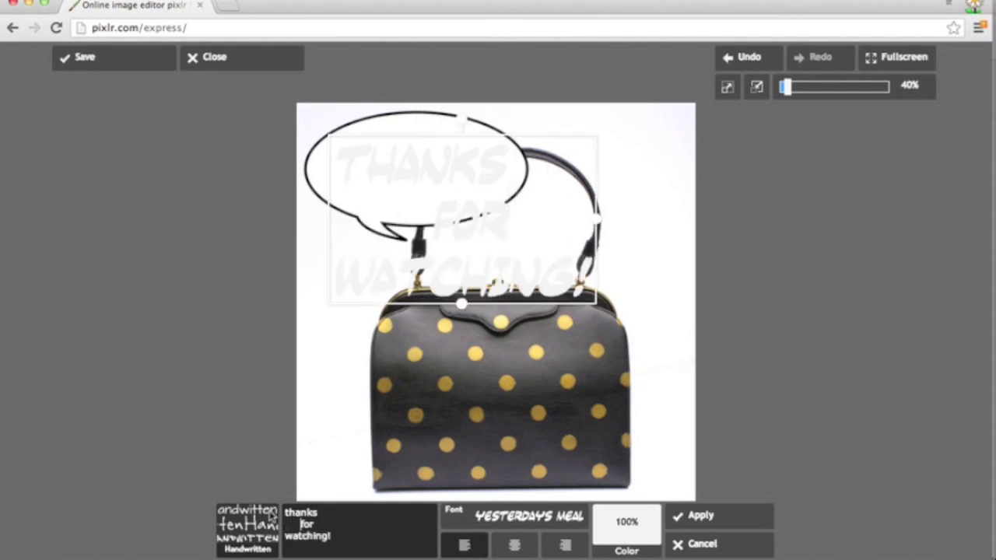
{"action": "left_click", "coordinate": [286, 514]}
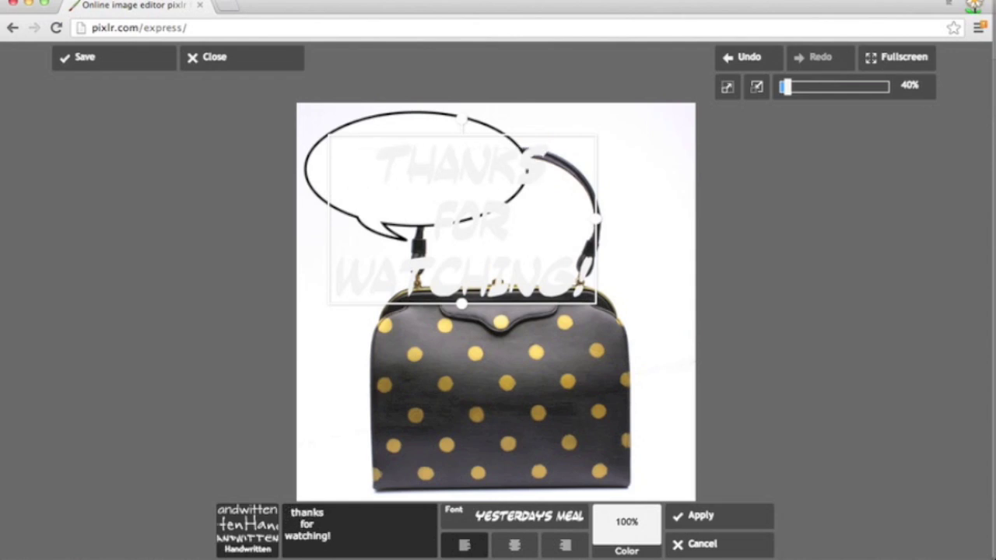
{"action": "left_click", "coordinate": [631, 534]}
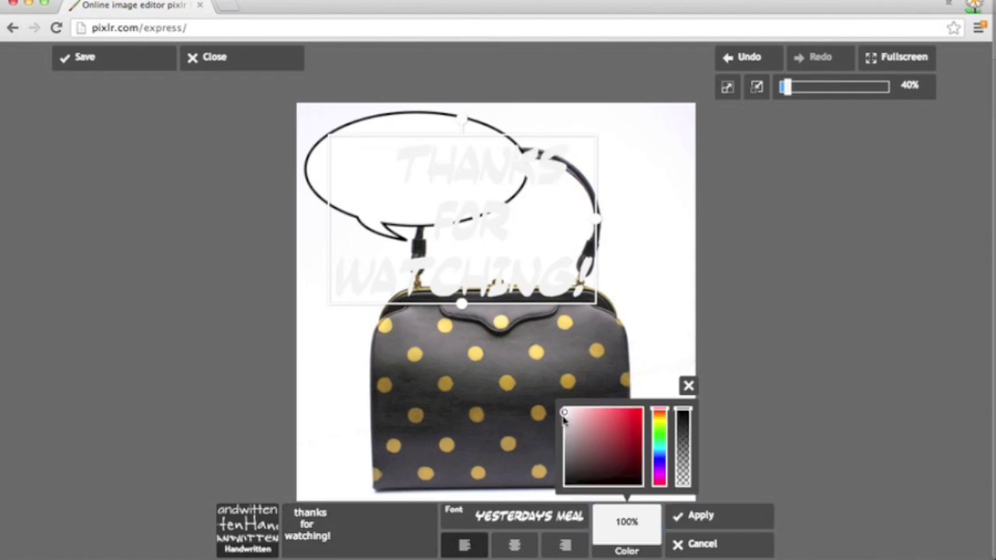
{"action": "left_click_drag", "start_coordinate": [565, 412], "coordinate": [564, 486]}
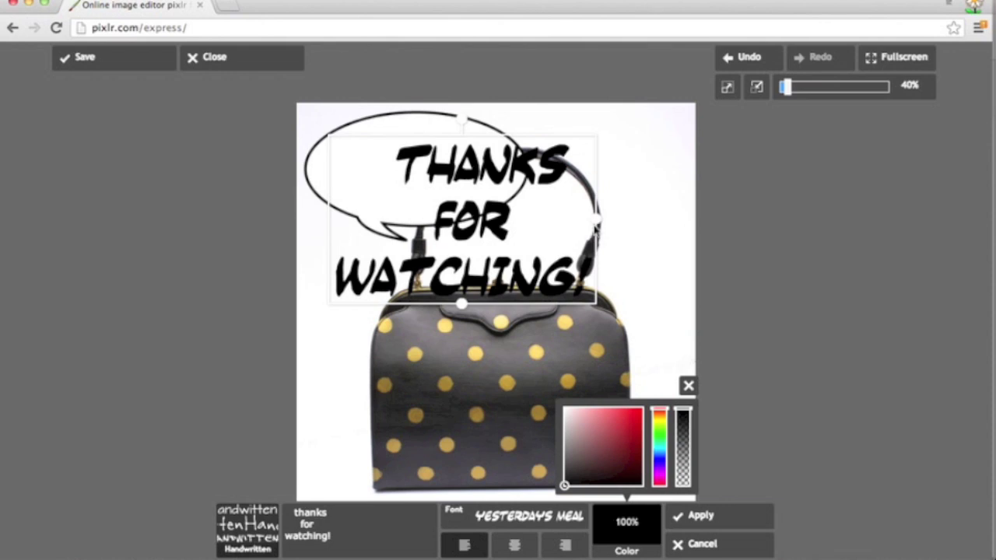
{"action": "left_click_drag", "start_coordinate": [596, 219], "coordinate": [534, 216]}
{"action": "left_click_drag", "start_coordinate": [473, 209], "coordinate": [425, 160]}
Step: Remove the extra indents before 'for' and 'thanks', then apply the text
{"action": "left_click", "coordinate": [286, 531]}
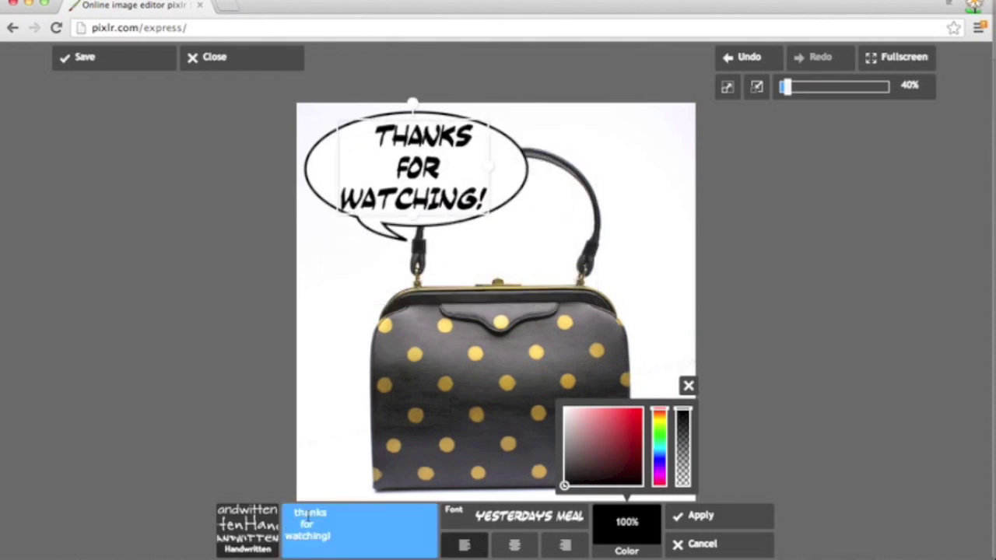
{"action": "left_click", "coordinate": [300, 524]}
{"action": "key", "text": "BackSpace"}
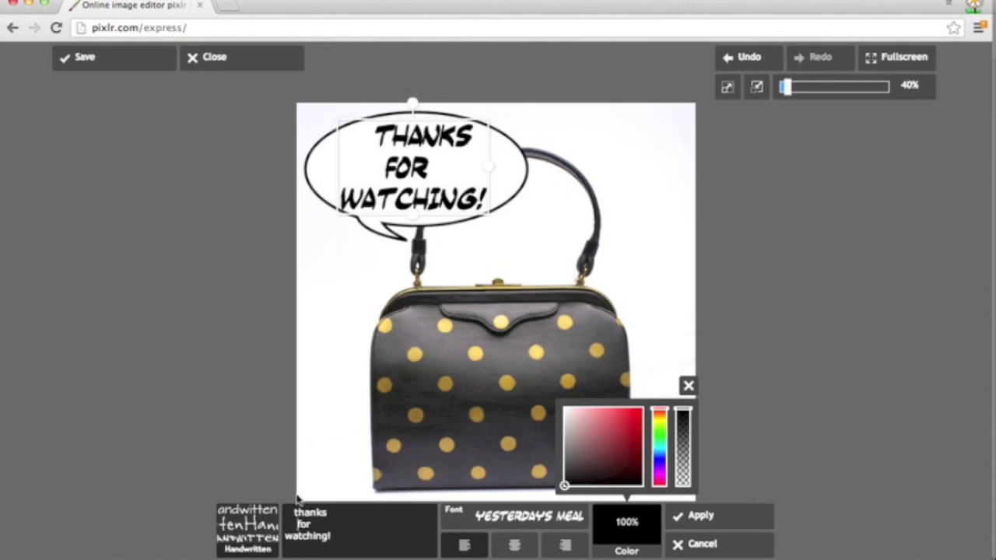
{"action": "key", "text": "BackSpace"}
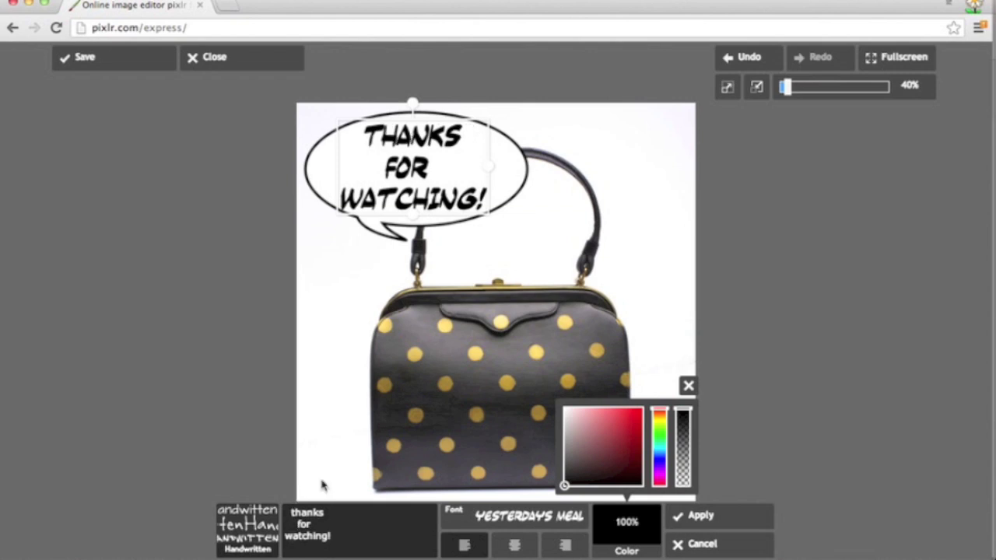
{"action": "left_click", "coordinate": [688, 385]}
{"action": "left_click", "coordinate": [734, 525]}
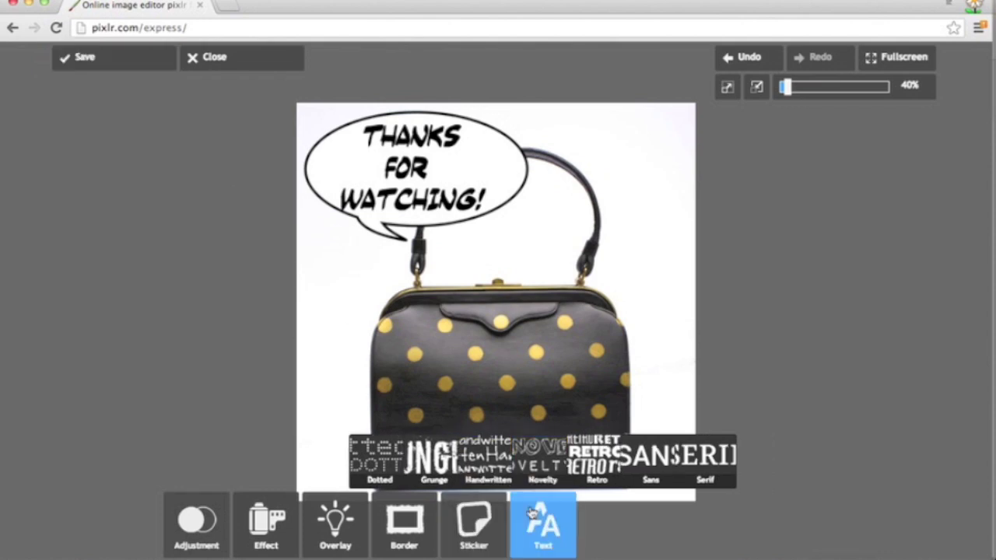
Step: Set the save quality for the image to 87, about 196 KB
{"action": "left_click", "coordinate": [117, 62]}
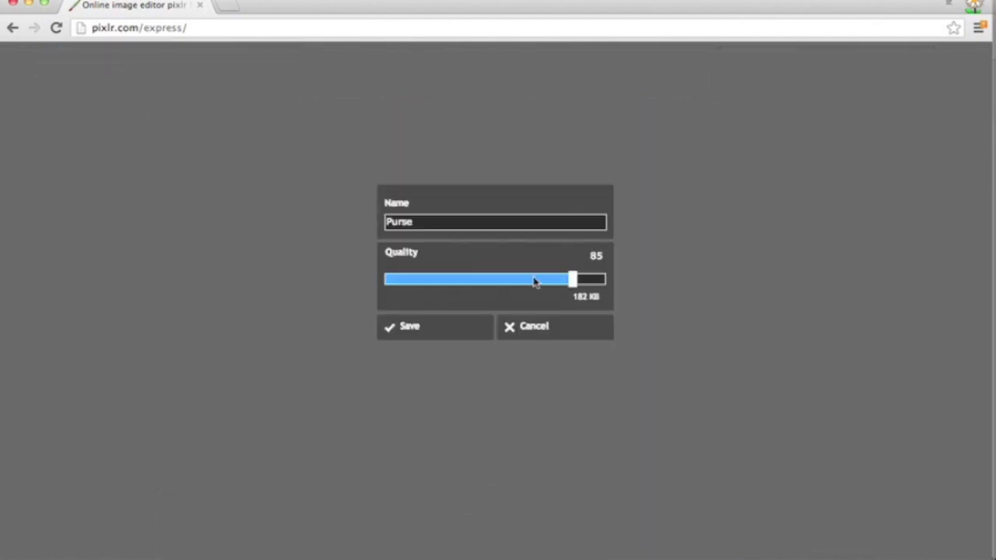
{"action": "left_click_drag", "start_coordinate": [576, 284], "coordinate": [613, 286]}
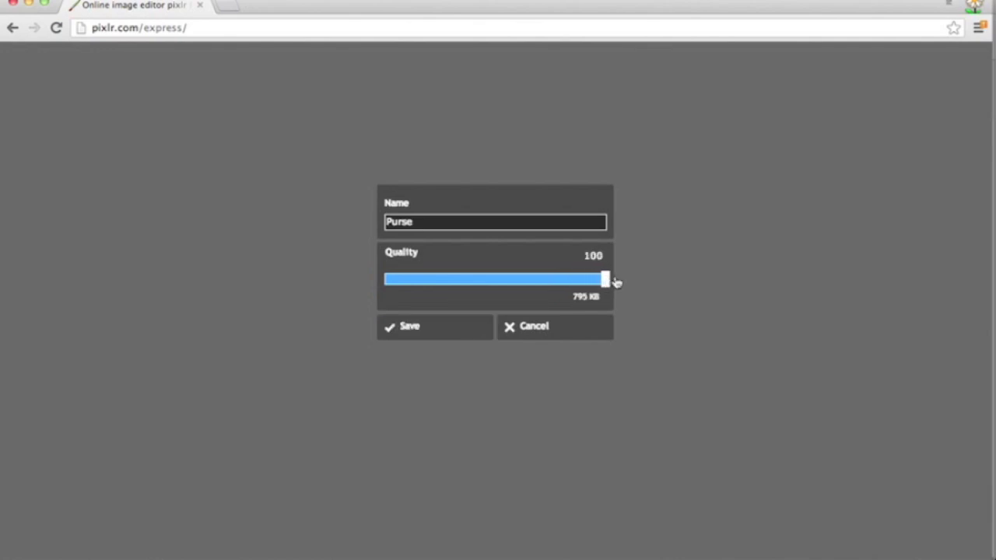
{"action": "left_click", "coordinate": [607, 285]}
{"action": "left_click_drag", "start_coordinate": [606, 285], "coordinate": [578, 282]}
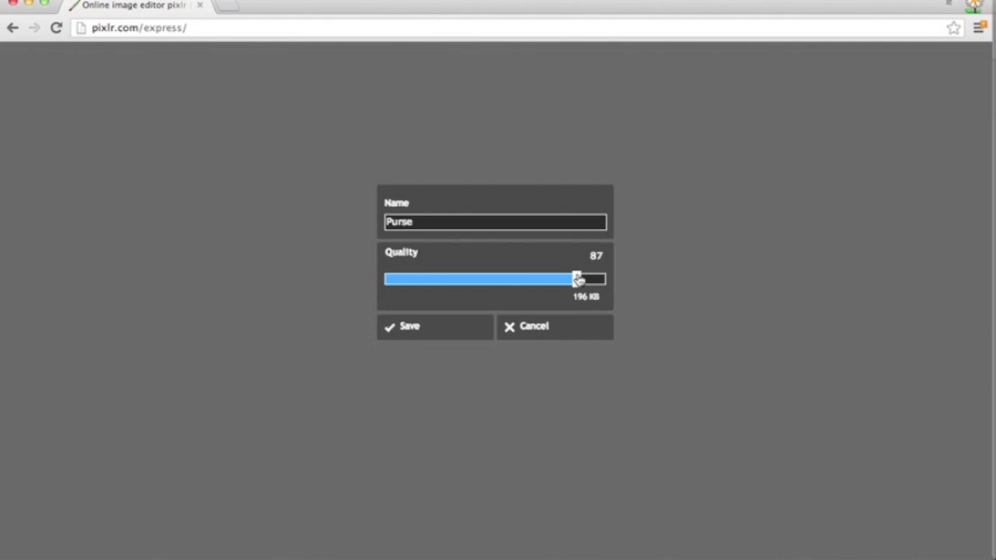
Step: Start saving as Purse.jpg, then cancel both the system dialog and the save panel
{"action": "left_click", "coordinate": [449, 329]}
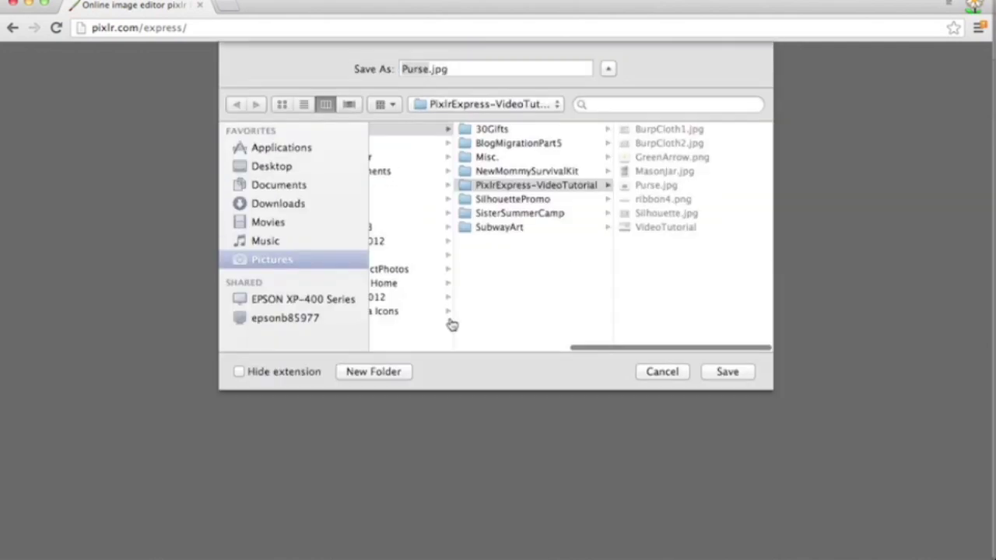
{"action": "left_click", "coordinate": [663, 373]}
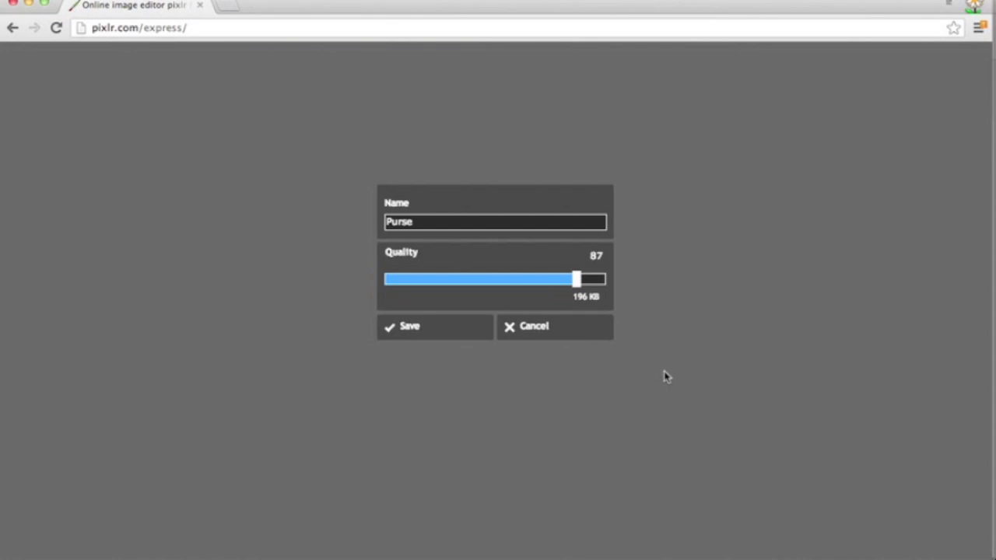
{"action": "left_click", "coordinate": [583, 337]}
Step: Close the purse image editor to return to the Browse/Open URL start screen
{"action": "left_click", "coordinate": [222, 59]}
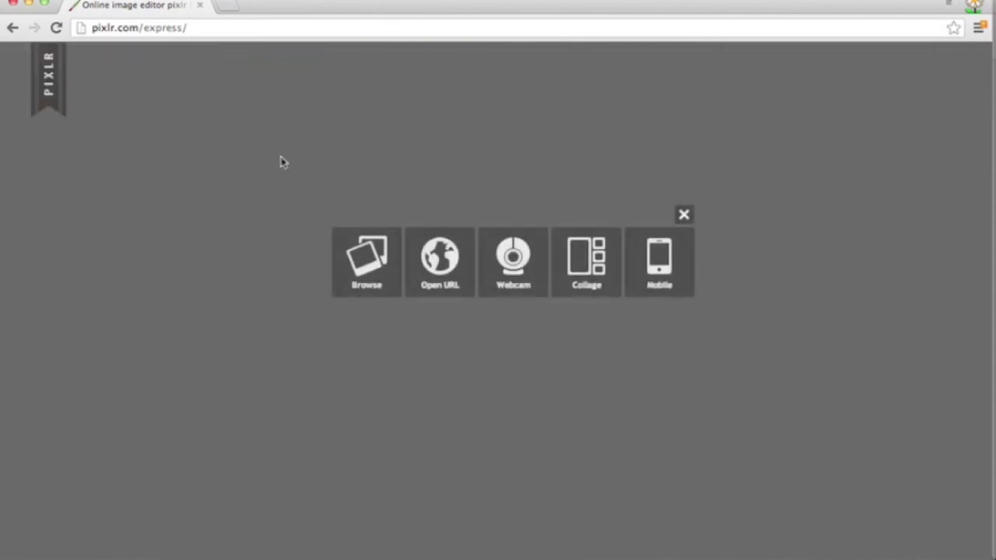